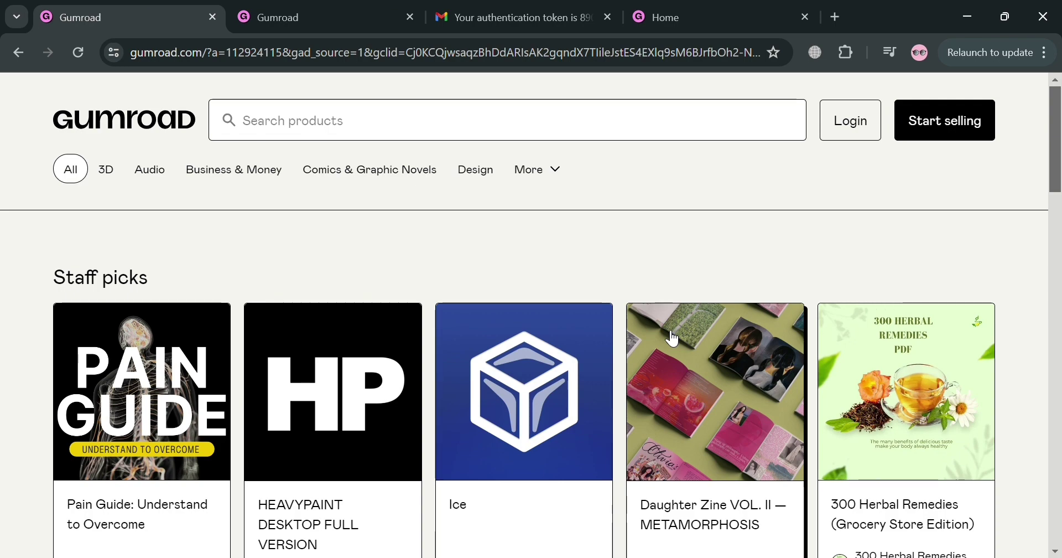
Look through the Gumroad home page's staff picks and its products by category.
scroll(672, 339, "down", 10)
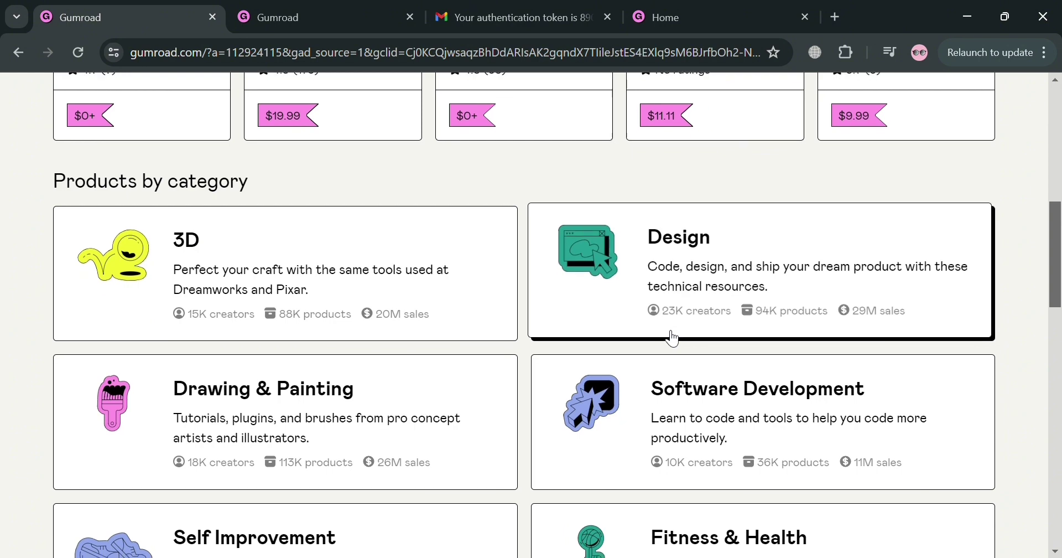
scroll(669, 335, "down", 3)
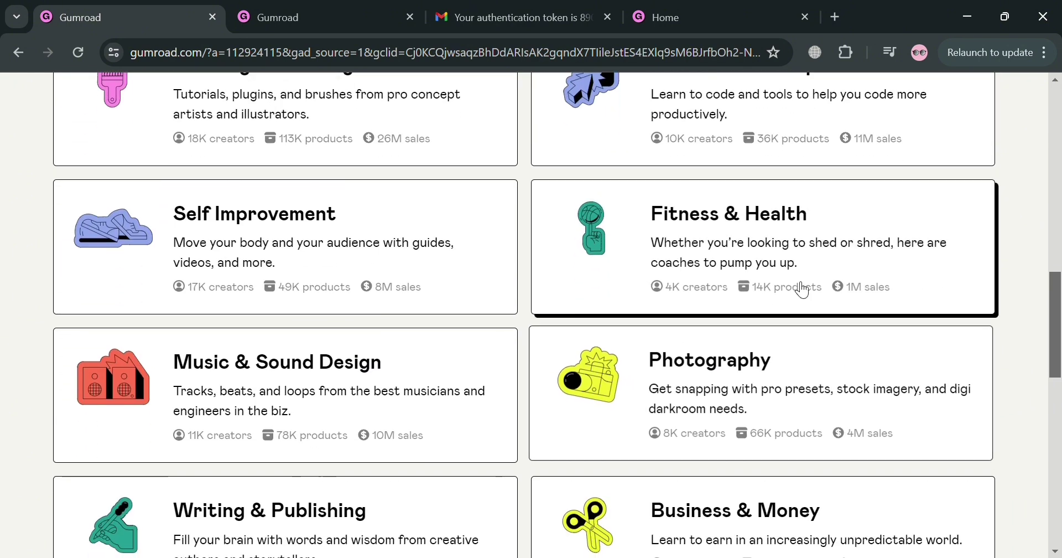
scroll(1029, 227, "down", 2)
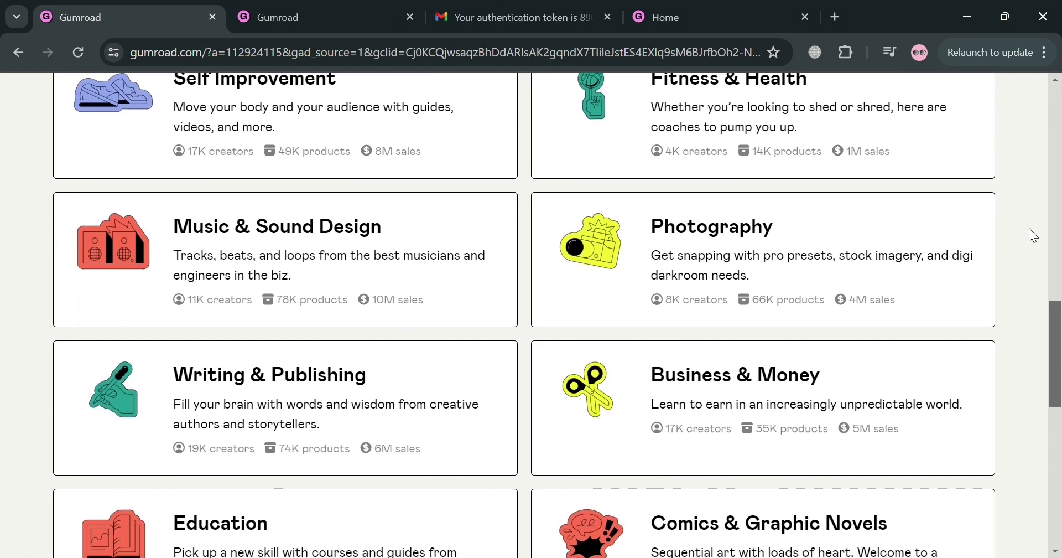
scroll(1029, 228, "down", 3)
scroll(1029, 228, "down", 2)
scroll(1029, 228, "down", 3)
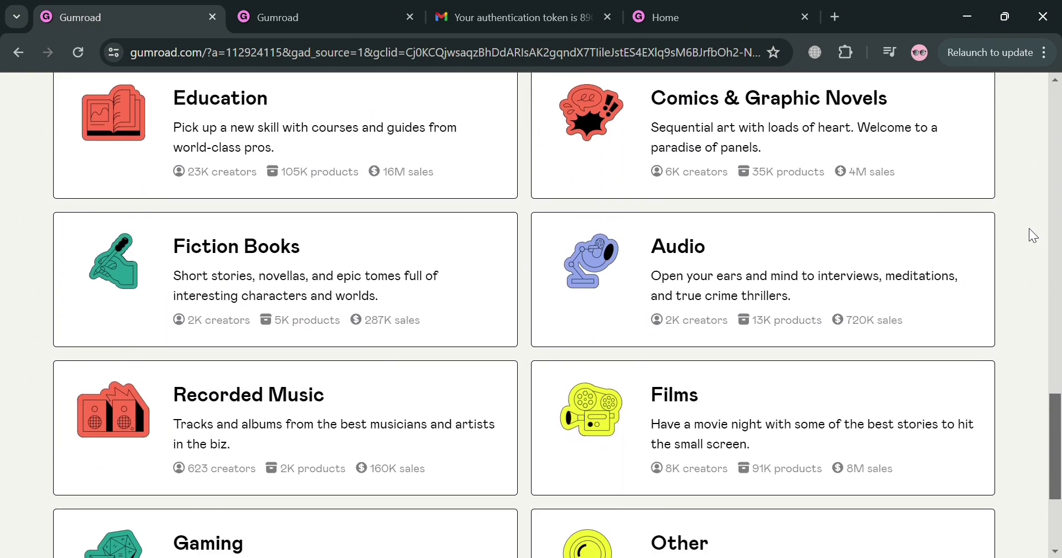
scroll(1033, 235, "down", 5)
scroll(1033, 235, "up", 5)
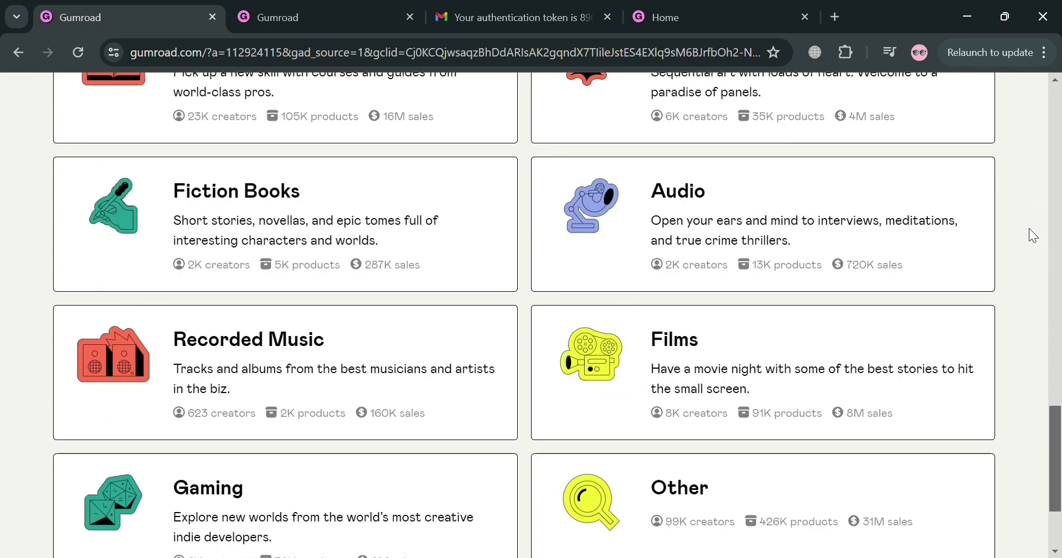
scroll(1029, 229, "up", 14)
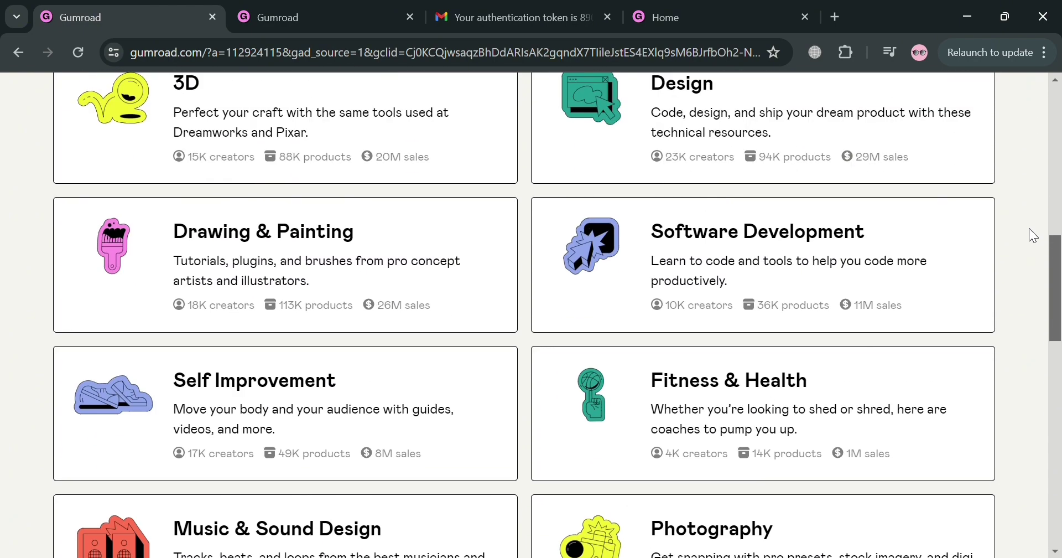
scroll(1028, 235, "up", 8)
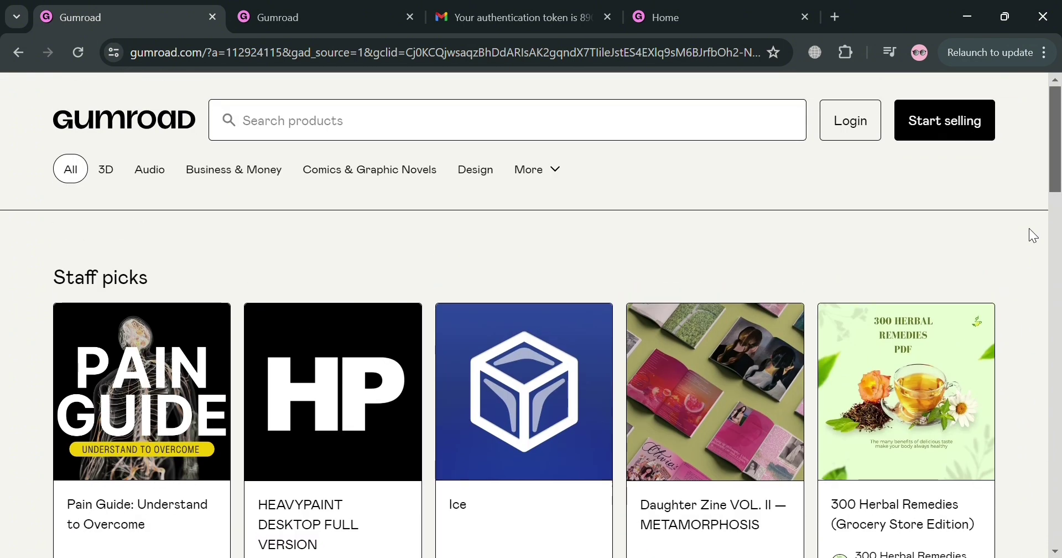
scroll(1029, 228, "down", 2)
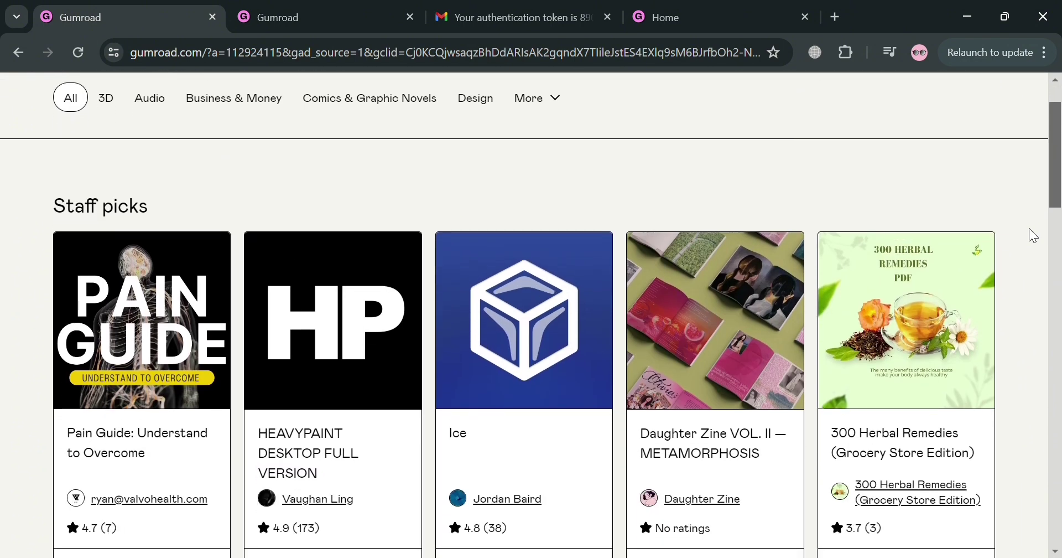
scroll(1029, 228, "up", 2)
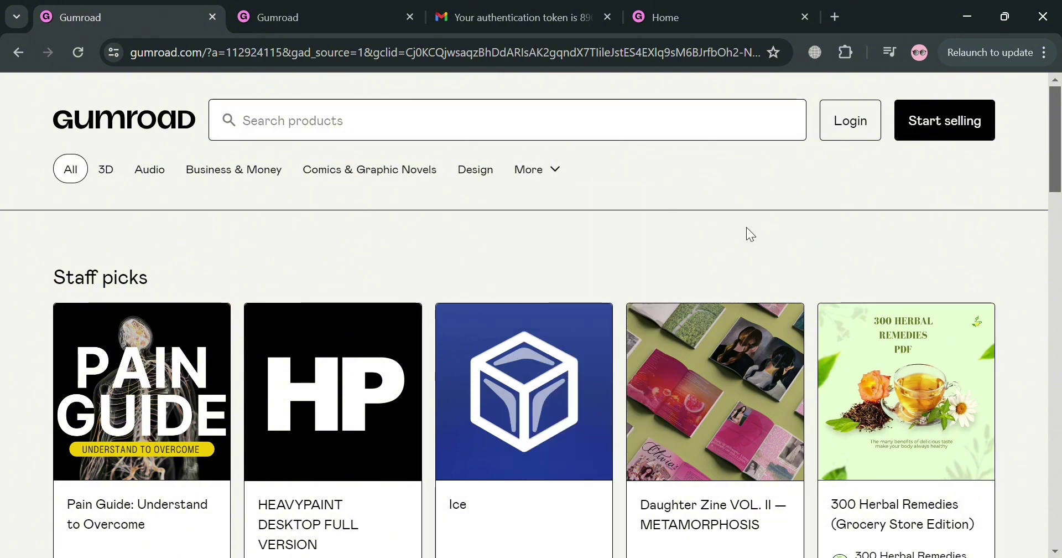
scroll(747, 231, "down", 1)
scroll(747, 230, "up", 1)
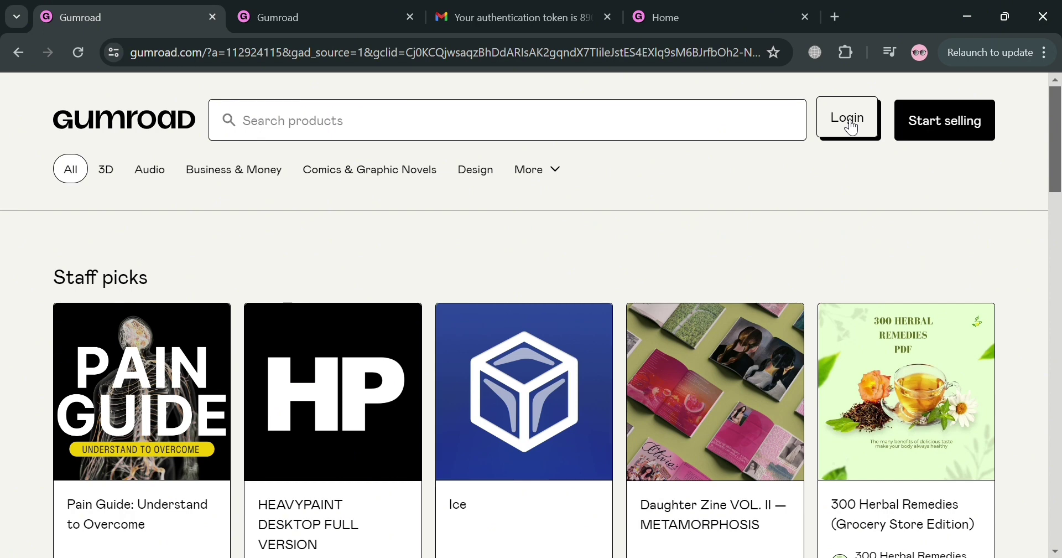
Examine the sign-in options on the Gumroad login page and the two-factor authentication e-mail in Gmail.
left_click(330, 8)
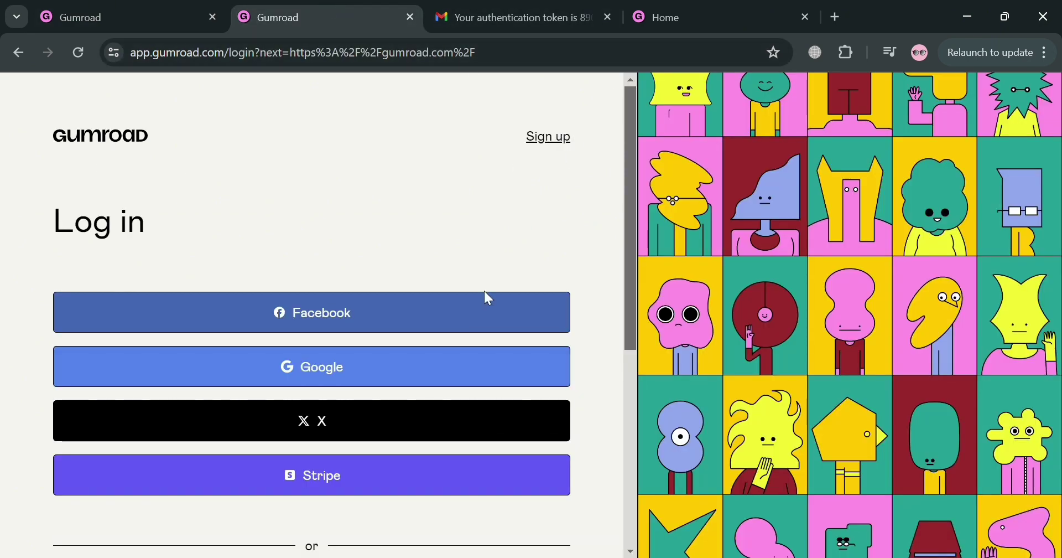
scroll(466, 356, "down", 3)
scroll(465, 356, "up", 2)
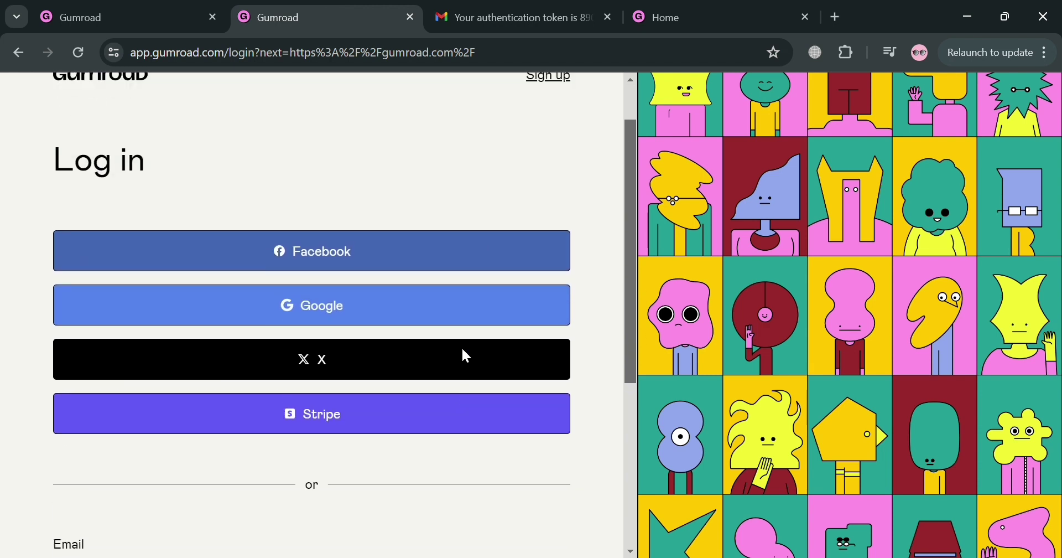
scroll(467, 355, "up", 1)
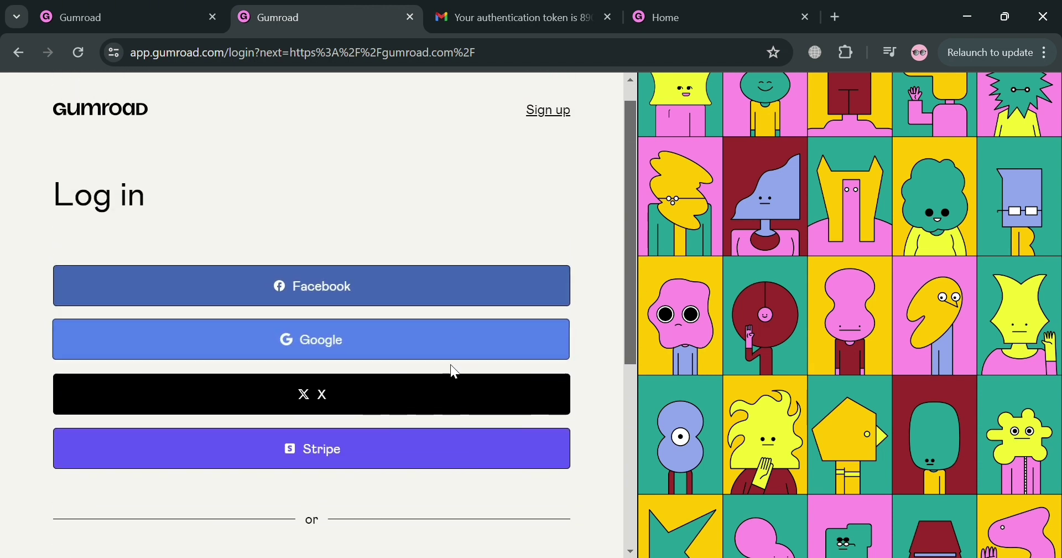
scroll(487, 484, "down", 3)
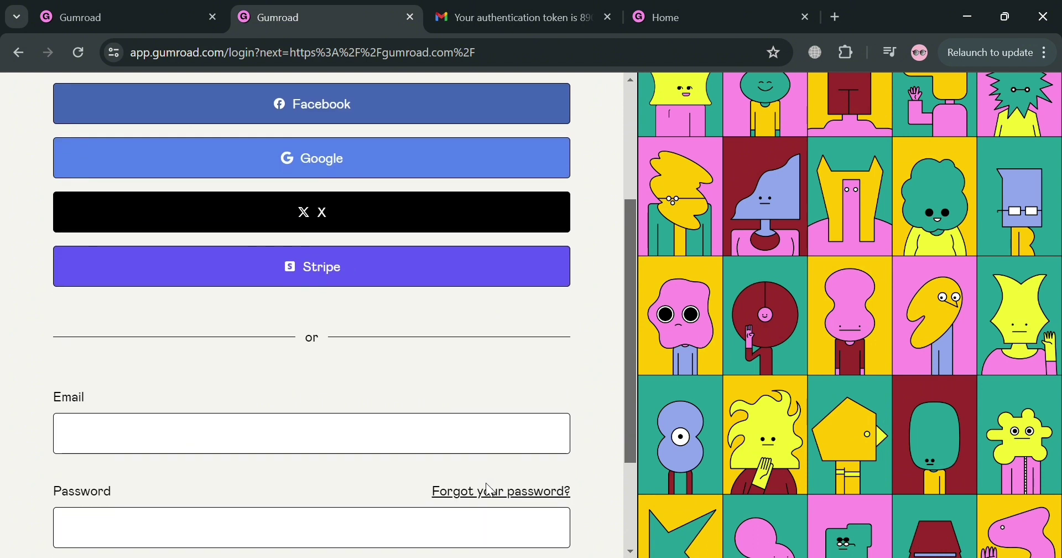
scroll(486, 487, "down", 2)
scroll(487, 488, "up", 5)
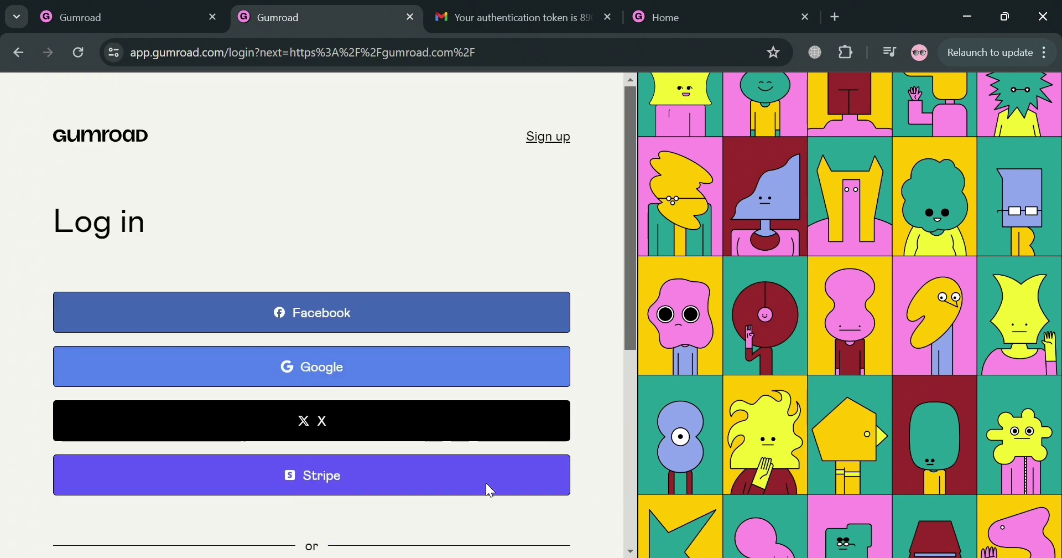
left_click(531, 8)
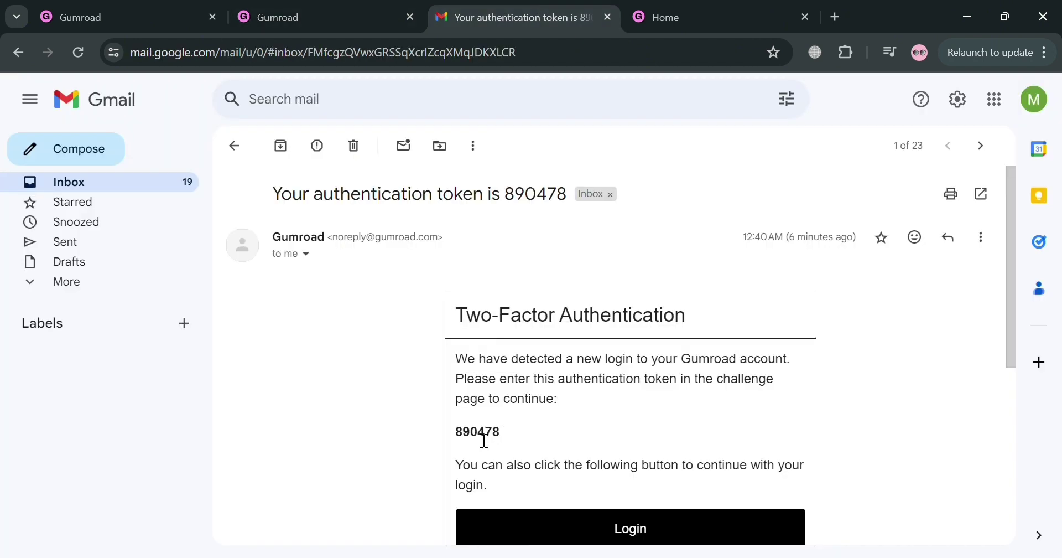
Switch to the Gumroad dashboard and review its getting started checklist and activity section.
left_click(710, 7)
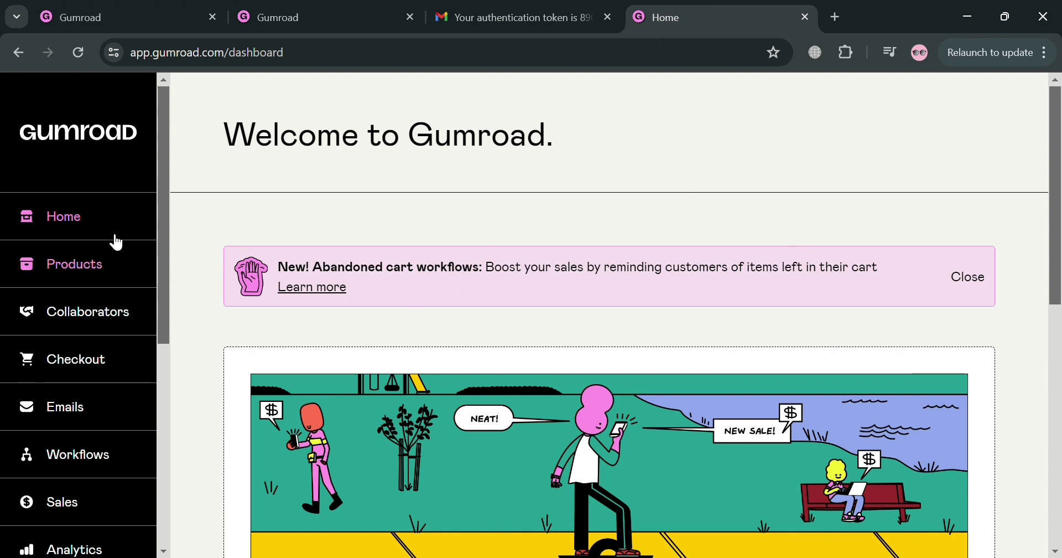
scroll(555, 338, "down", 4)
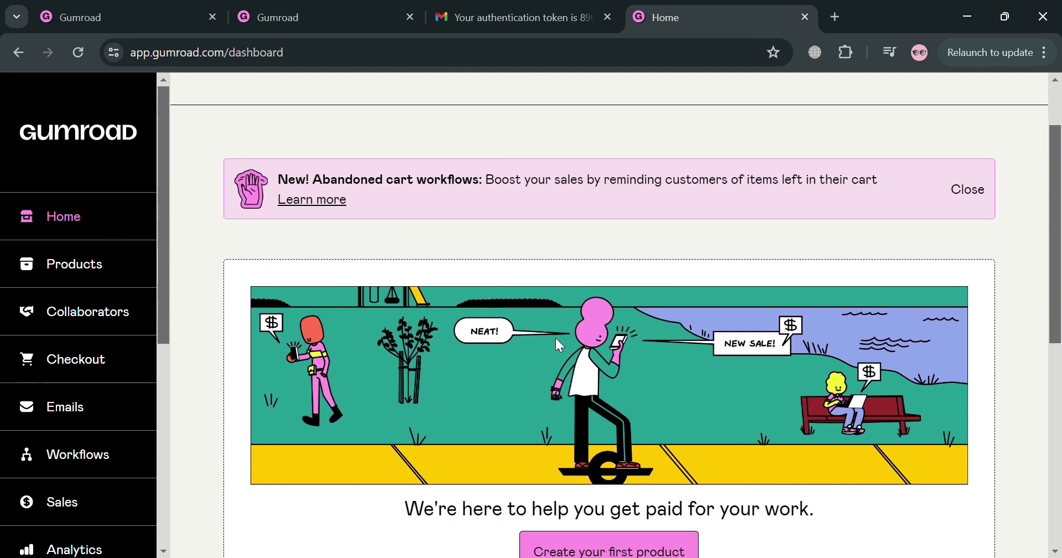
scroll(560, 346, "down", 5)
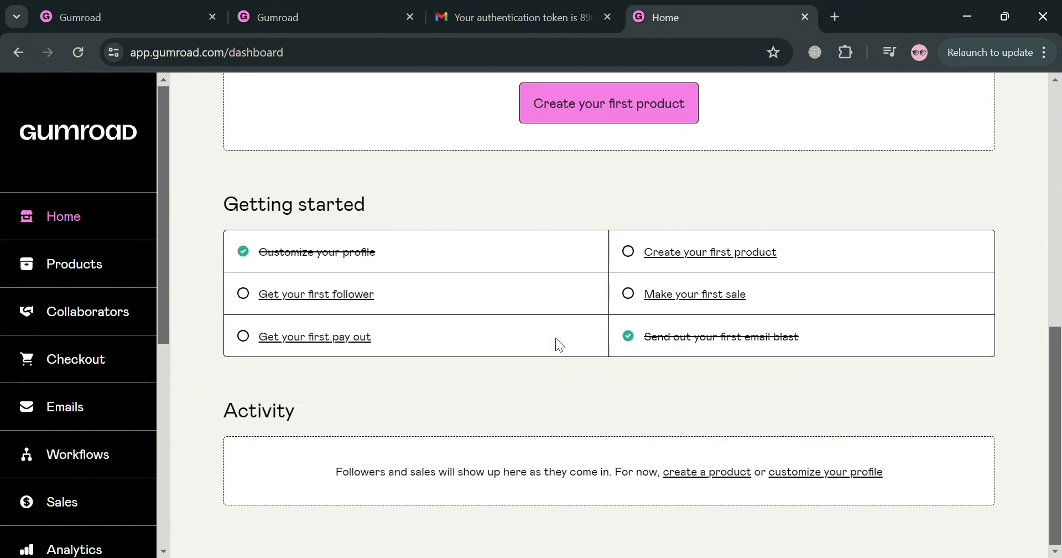
scroll(557, 343, "up", 2)
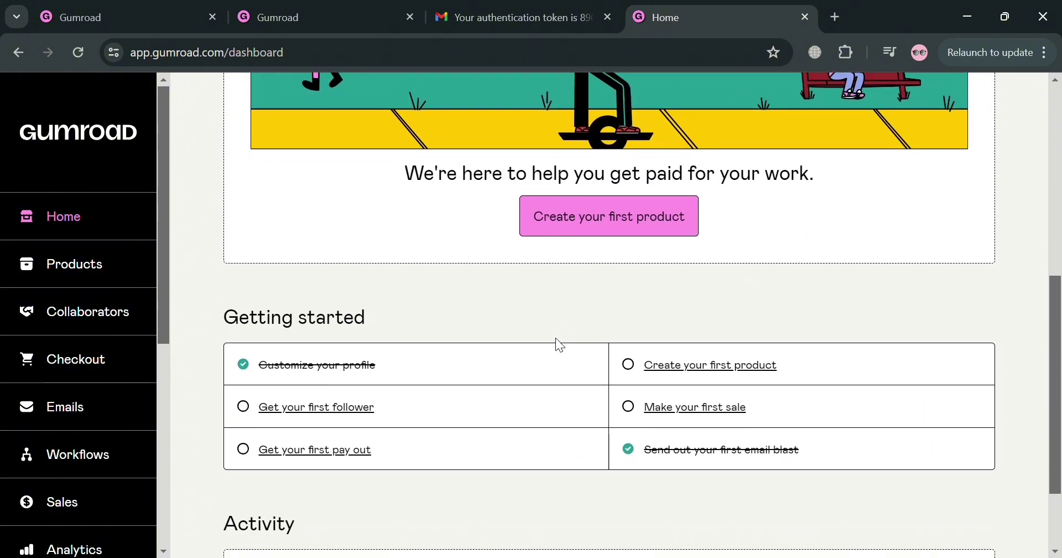
scroll(560, 345, "up", 2)
scroll(556, 339, "up", 2)
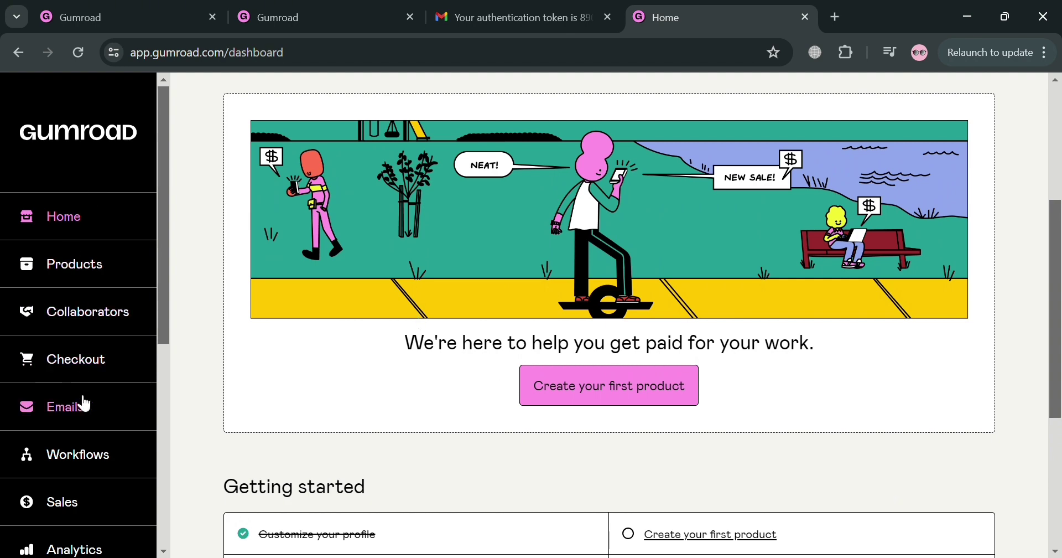
Go to the Gumroad Emails area and start composing a new email.
left_click(82, 419)
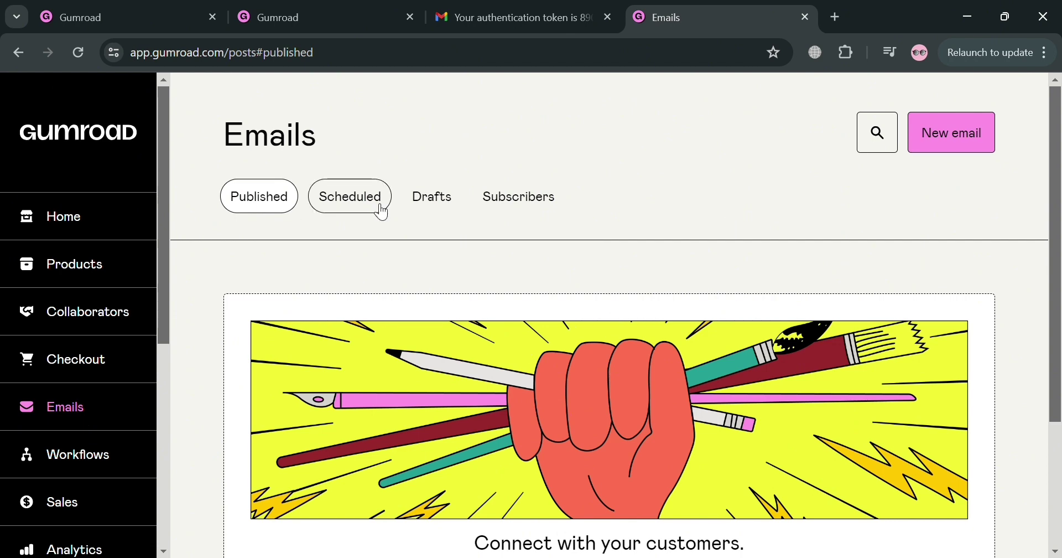
scroll(498, 463, "down", 3)
scroll(497, 459, "up", 3)
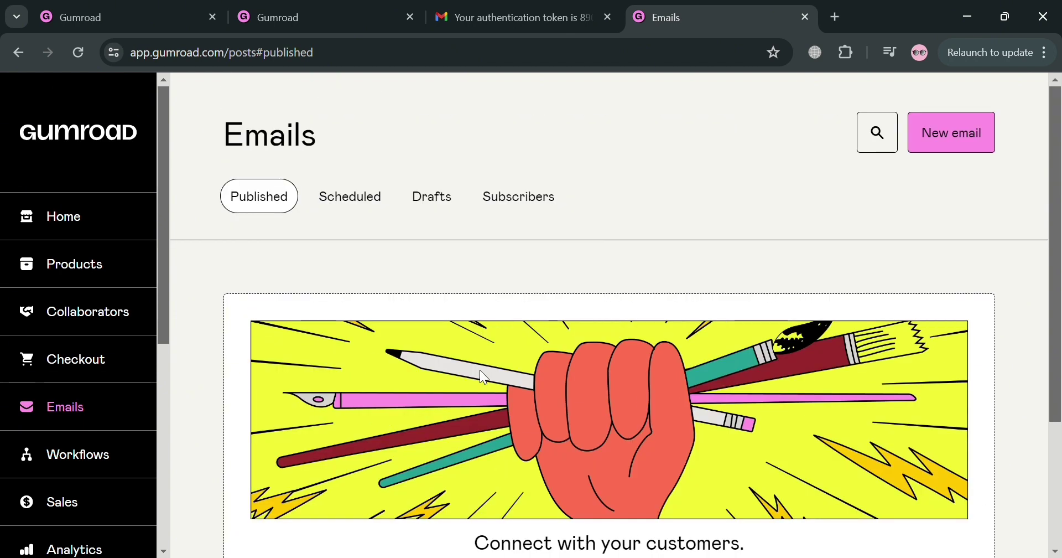
left_click(954, 155)
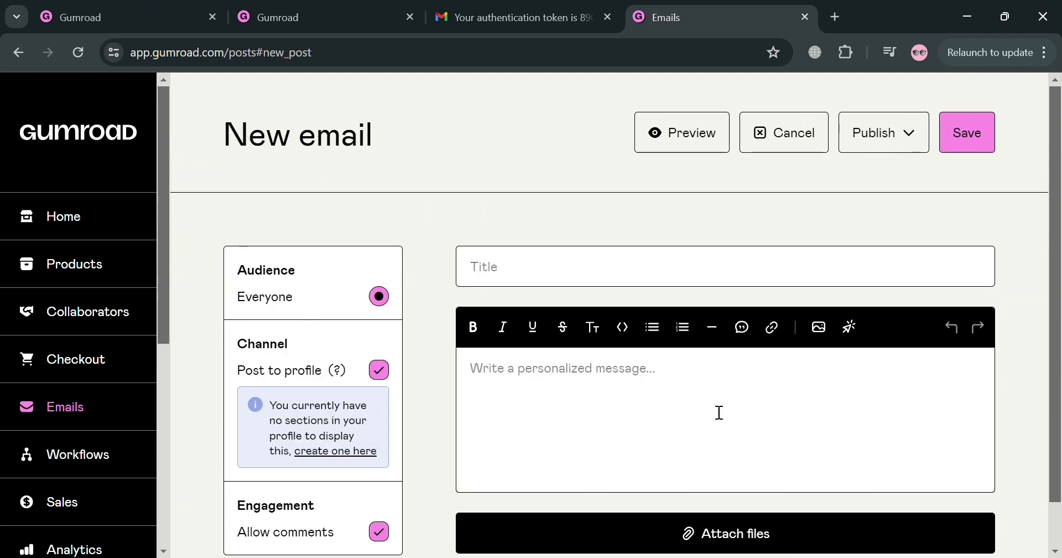
scroll(669, 430, "down", 1)
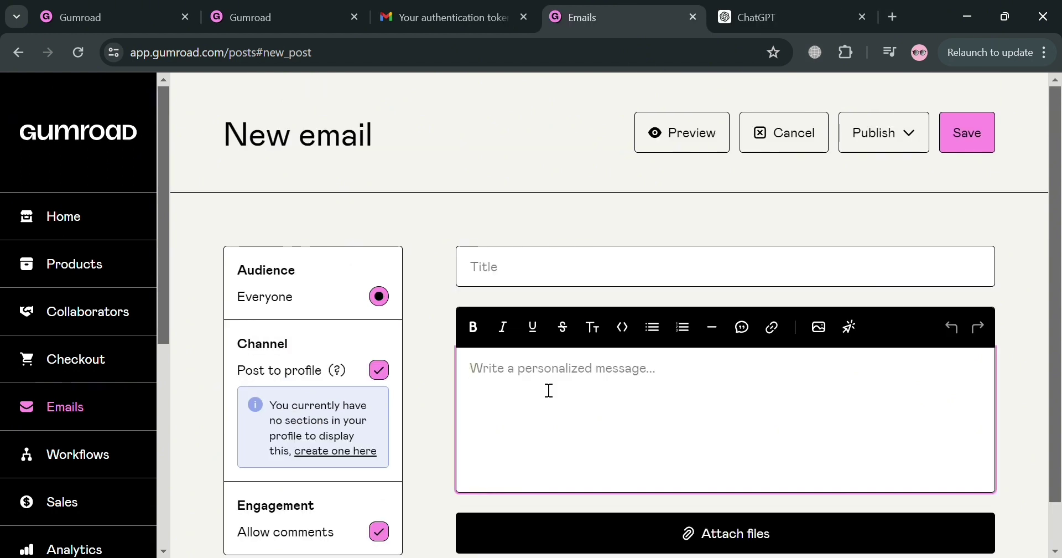
Fill the email body with the midweek pick-me-up message offering a complimentary Starbucks voucher, and make its greeting "Dear Coffee Lover,".
type("Dear [Subscriber], Are you in need of a midweek pick-me-up? We've got just the thing to add a little extra pep to your step! We're thrilled to announce an exclusive offer for our loyal subscribers: a complimentary Starbucks voucher to brighten your day and tantalize your taste buds. Whether you're craving a creamy latte, a refreshing Frappuccino, or a cozy cup of tea, Starbucks has something to suit every palate.")
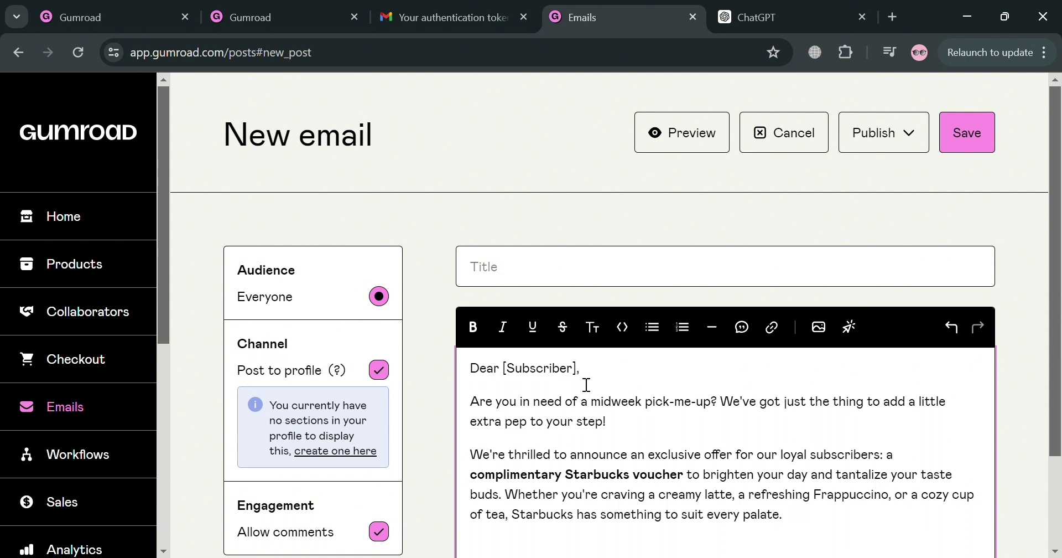
key("BackSpace")
key("BackSpace")
key("BackSpace")
key("BackSpace")
key("BackSpace")
key("BackSpace")
key("BackSpace")
key("BackSpace")
key("BackSpace")
key("BackSpace")
key("BackSpace")
key("BackSpace")
type("Coffee")
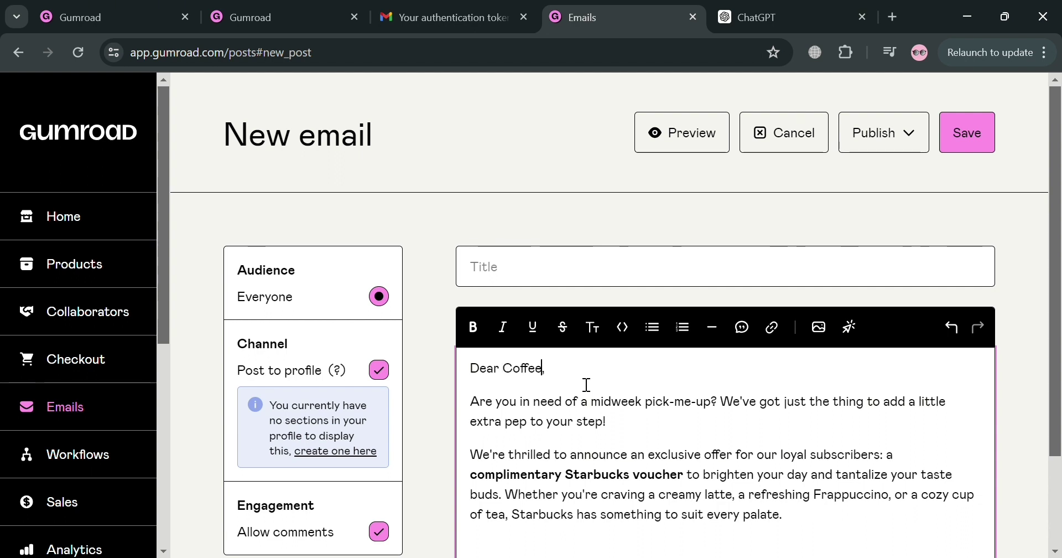
type(" Lover")
Title the email "Newsletter Email: Free Starbucks Voucher".
left_click(563, 281)
type("Newslette")
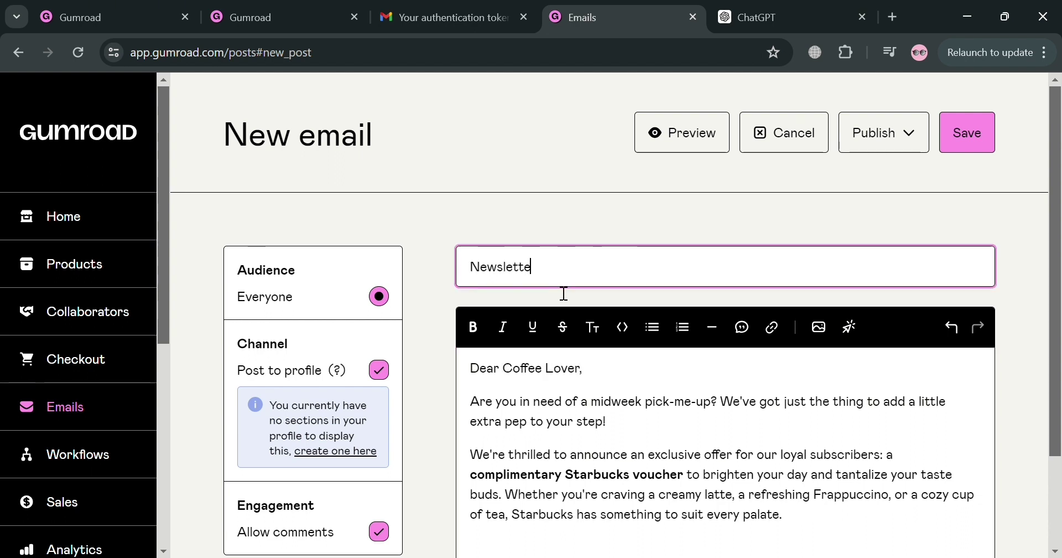
type("r Email")
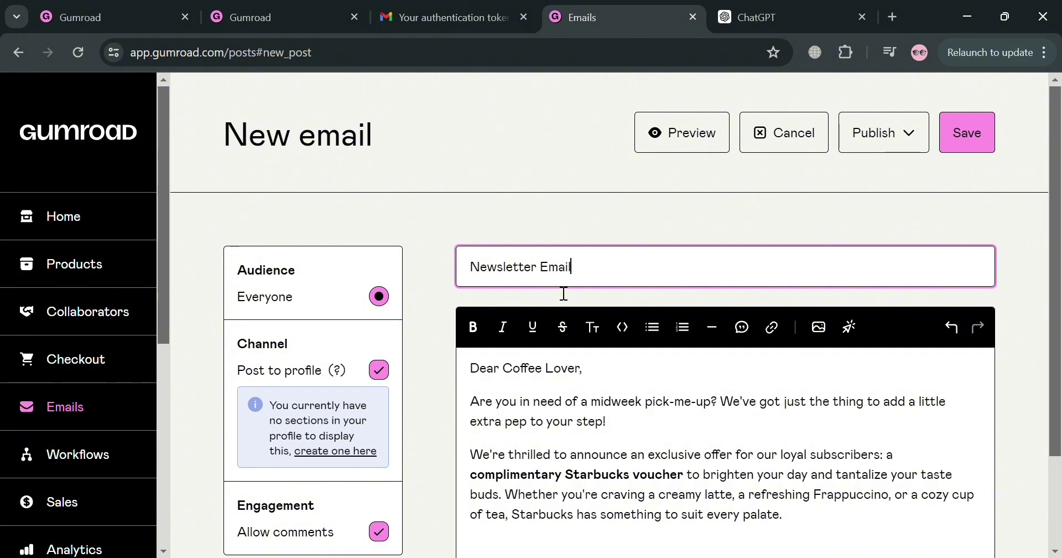
type(": Free Starbucks ")
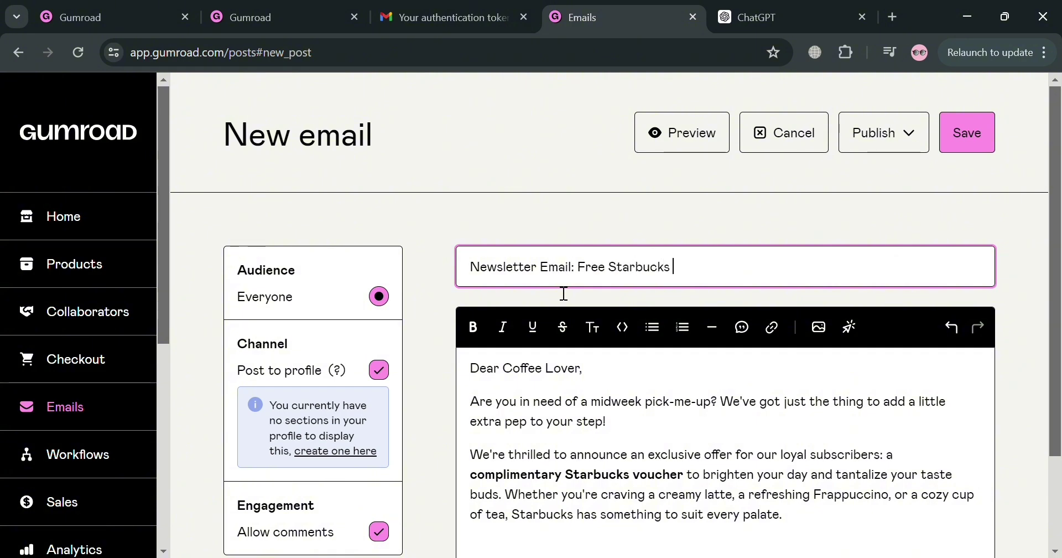
type("Voucher")
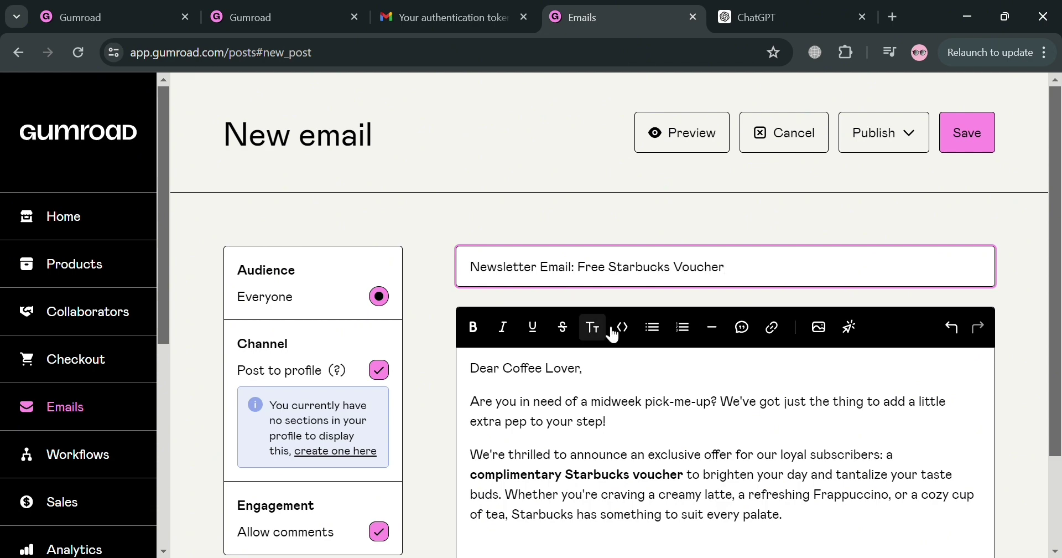
Add a closing line reading "CLAIM NOW YOUR FREE VOUCHER!" below the last paragraph of the email body.
scroll(711, 438, "down", 2)
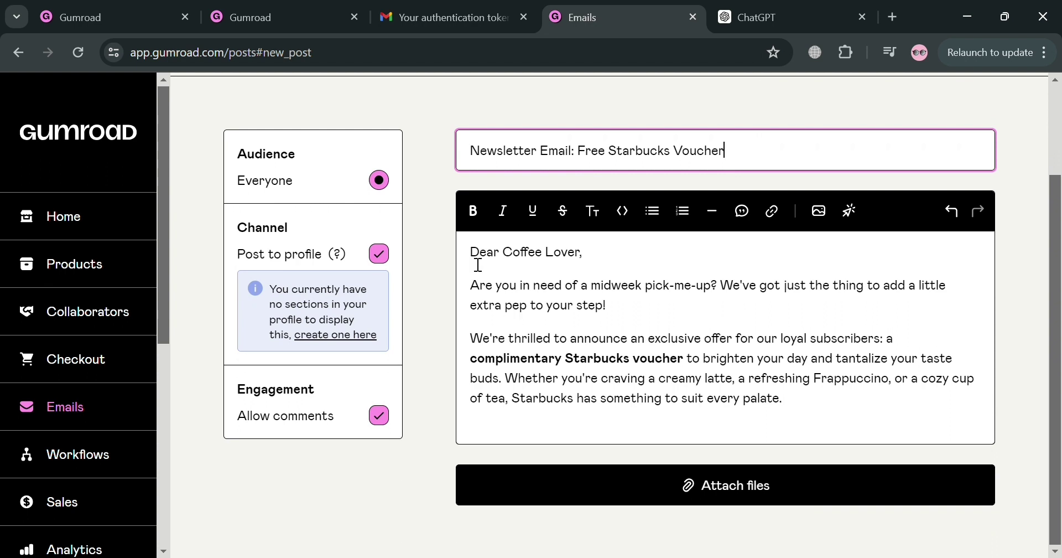
left_click(808, 415)
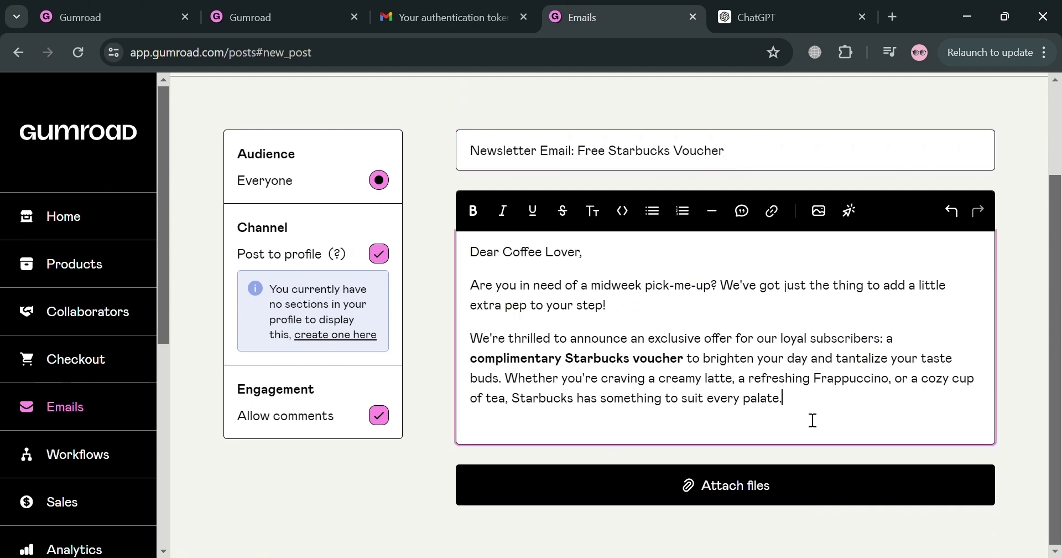
key("Return")
key("Return")
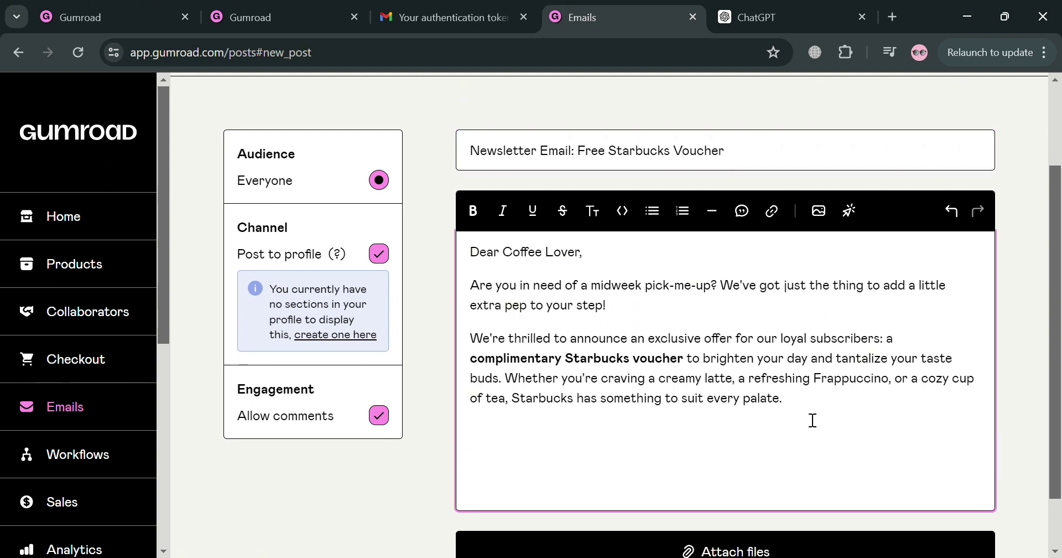
type("F")
key("Left")
key("BackSpace")
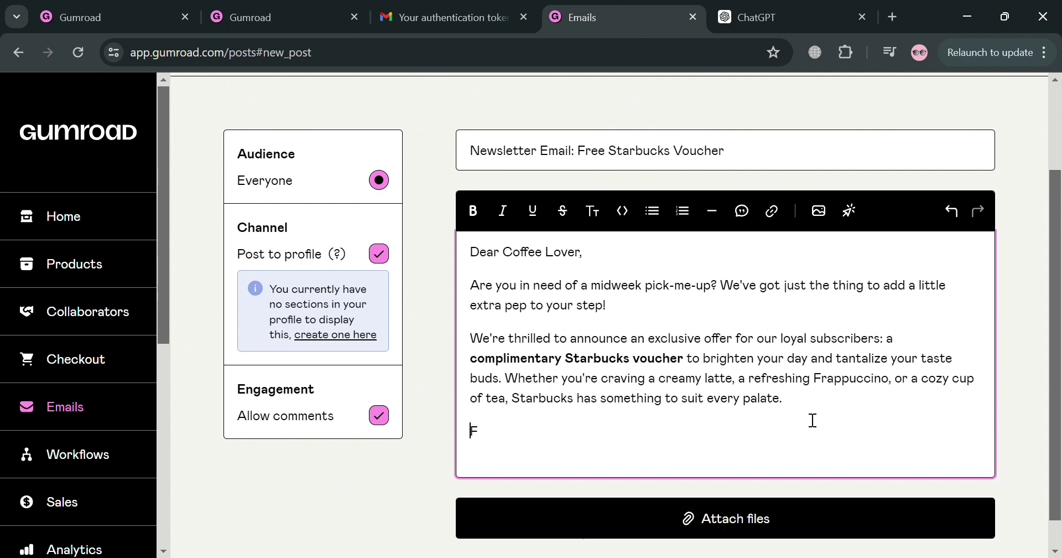
key("BackSpace")
type("CLAIM NOW YOUR FREE VOUCHER!")
Make the "CLAIM NOW YOUR FREE VOUCHER!" line bold.
triple_click(512, 432)
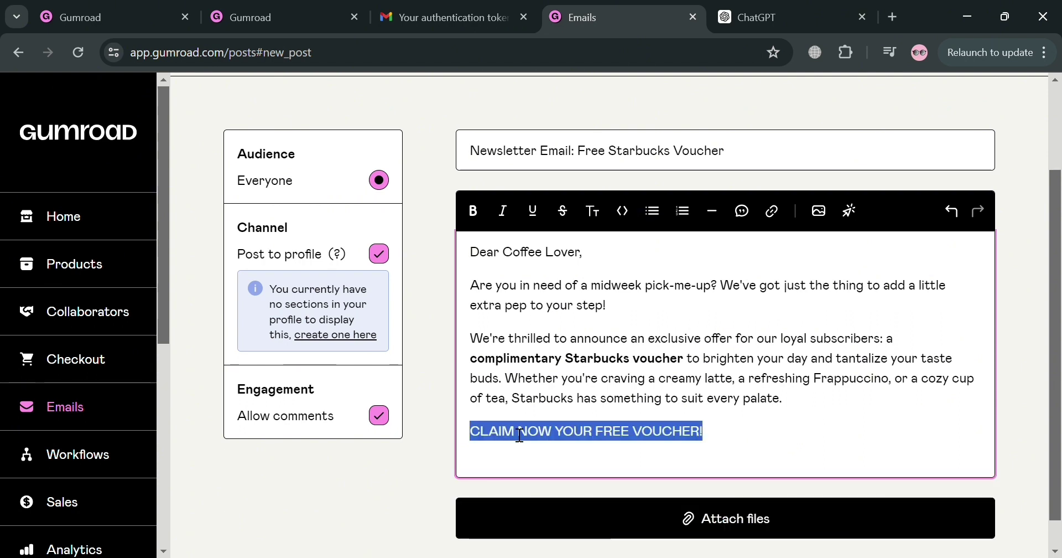
left_click(474, 210)
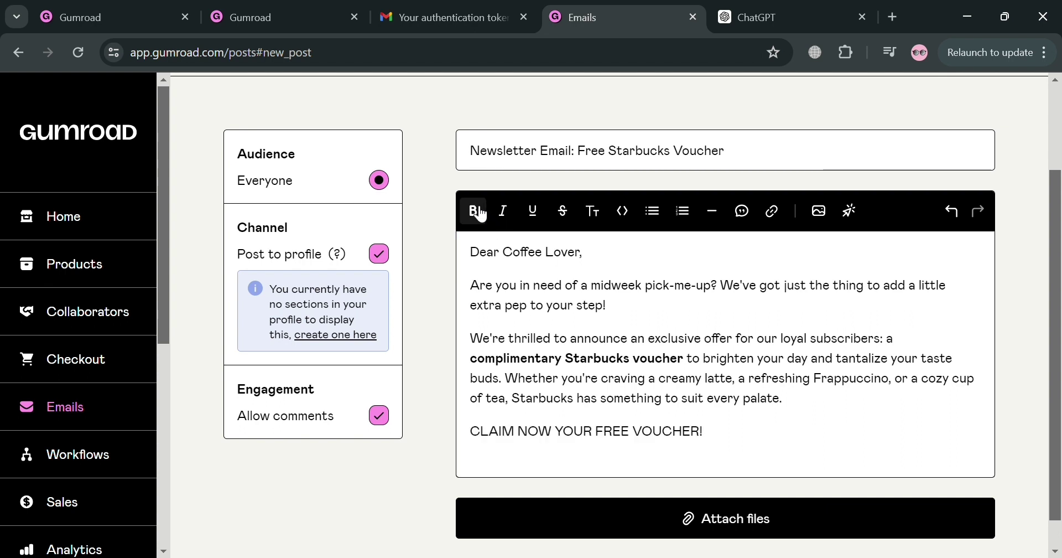
left_click(534, 211)
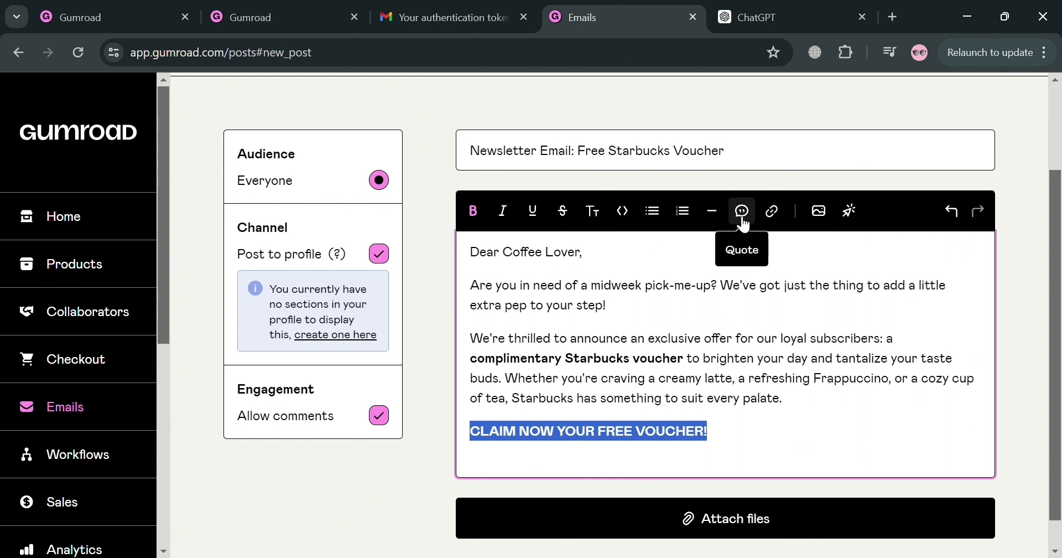
left_click(868, 426)
Attach the PNG image Untitled-2-640x360-1 to the email.
scroll(868, 427, "down", 1)
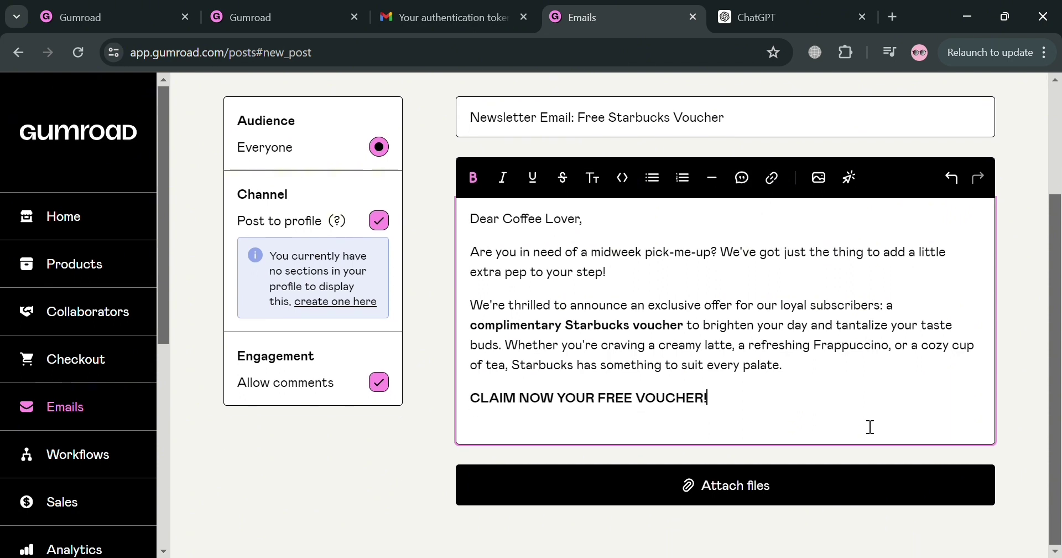
left_click(839, 491)
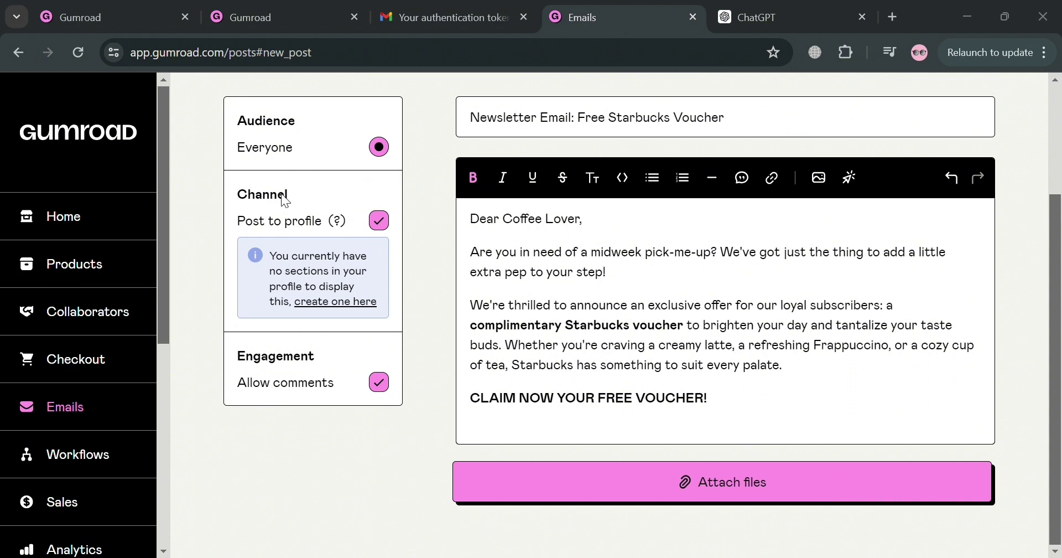
double_click(315, 258)
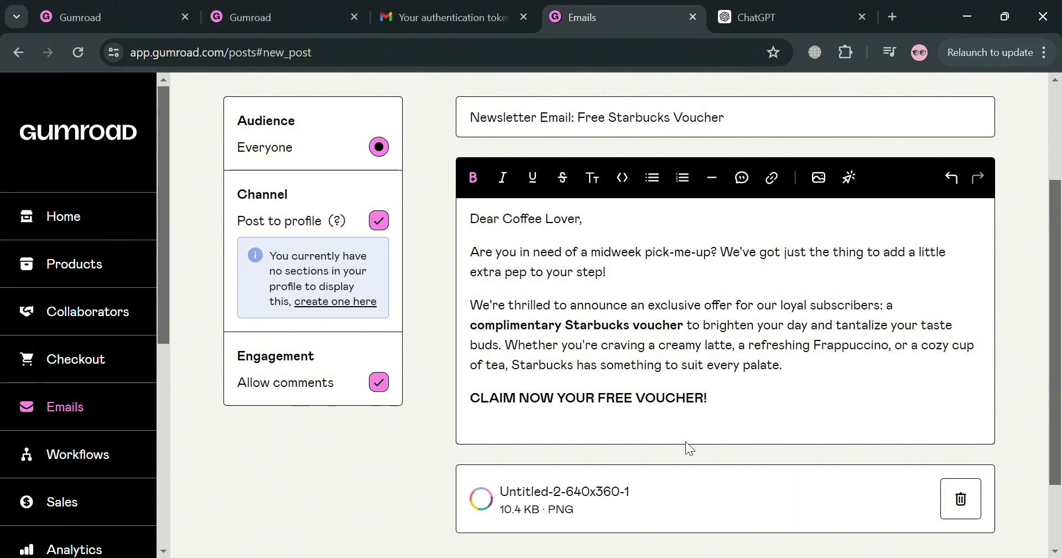
scroll(689, 446, "down", 2)
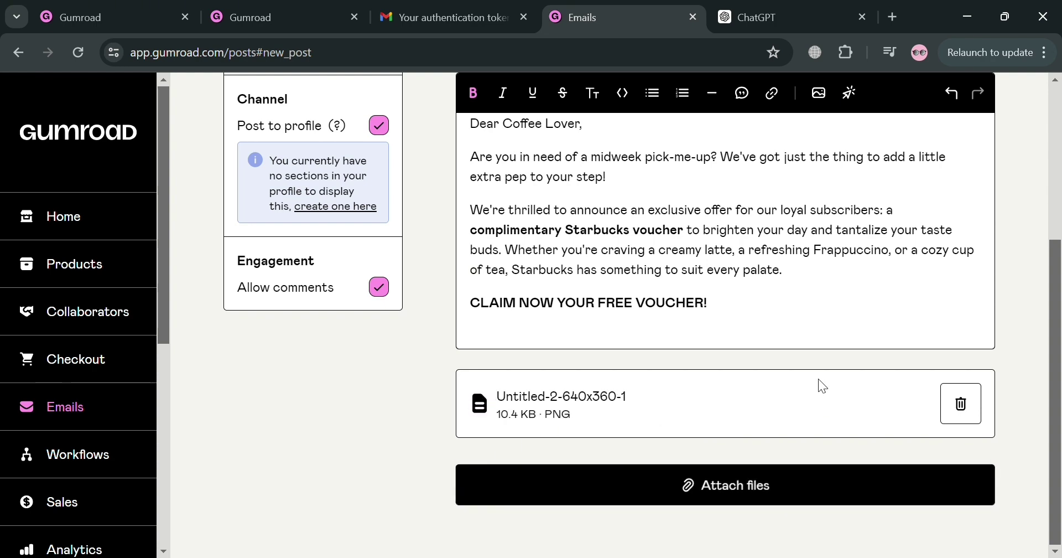
Save the newsletter email with its attachment.
scroll(819, 381, "up", 5)
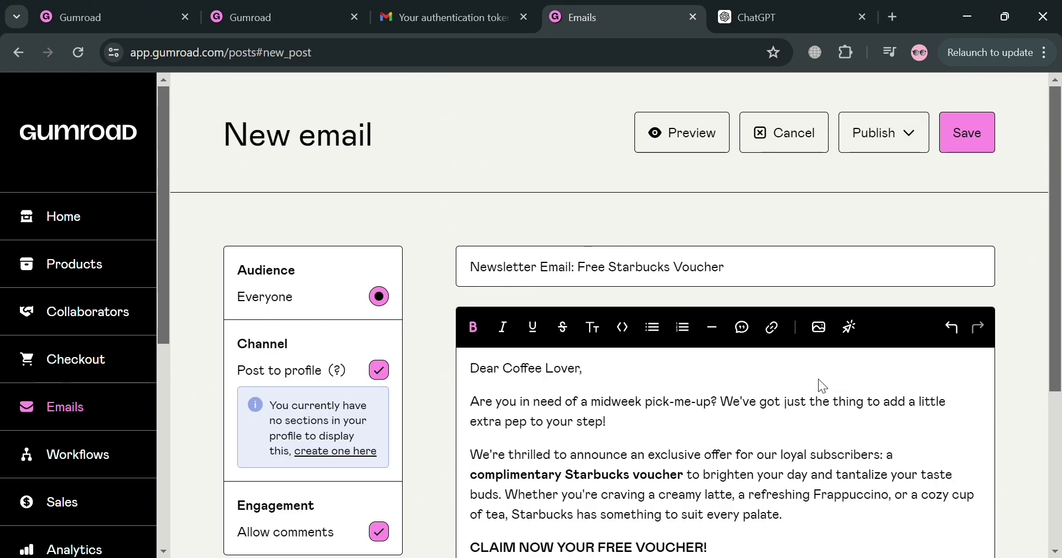
left_click(985, 137)
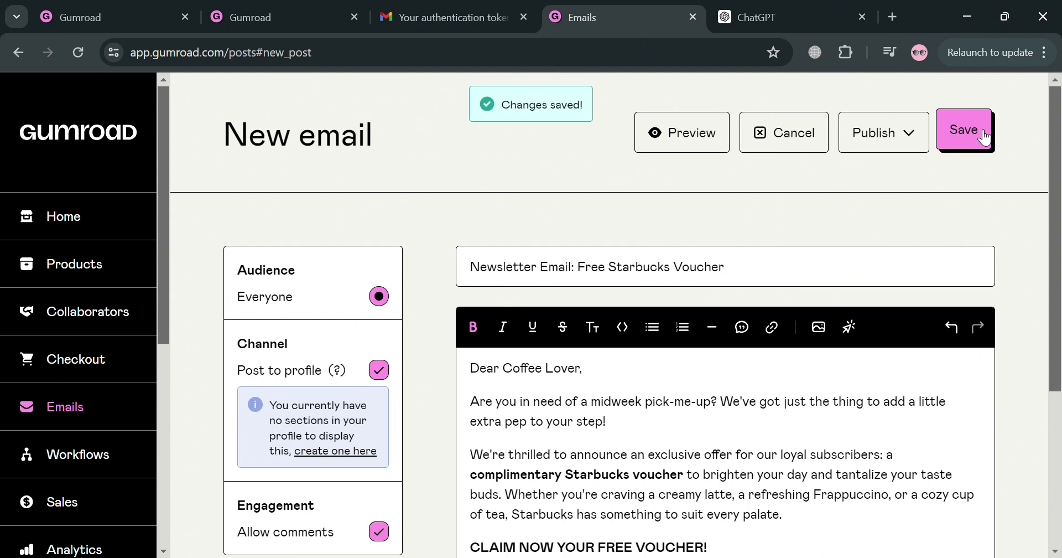
left_click(985, 137)
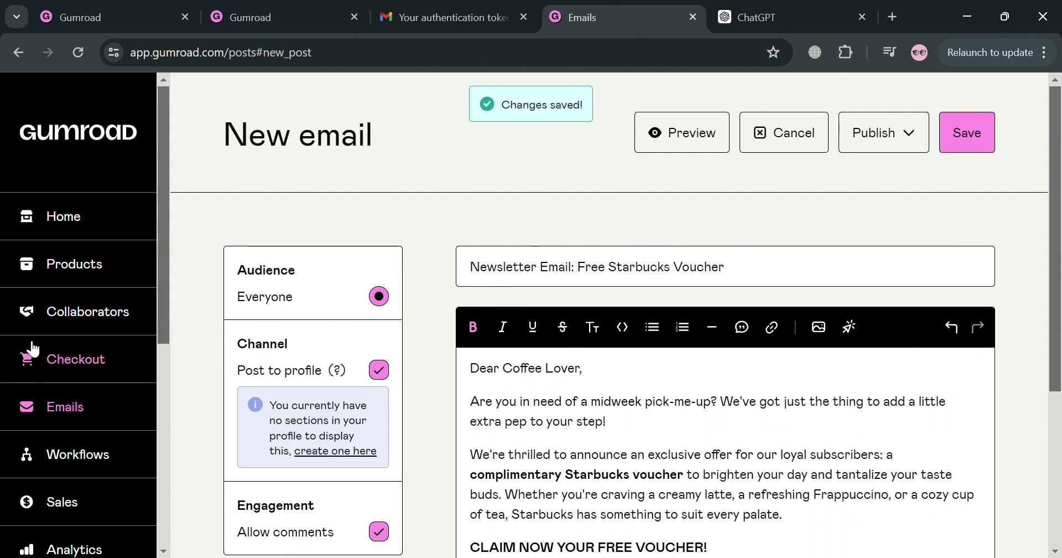
Preview the newsletter email, close the ChatGPT tab, and review the previewed message down to its comments area.
scroll(52, 396, "down", 1)
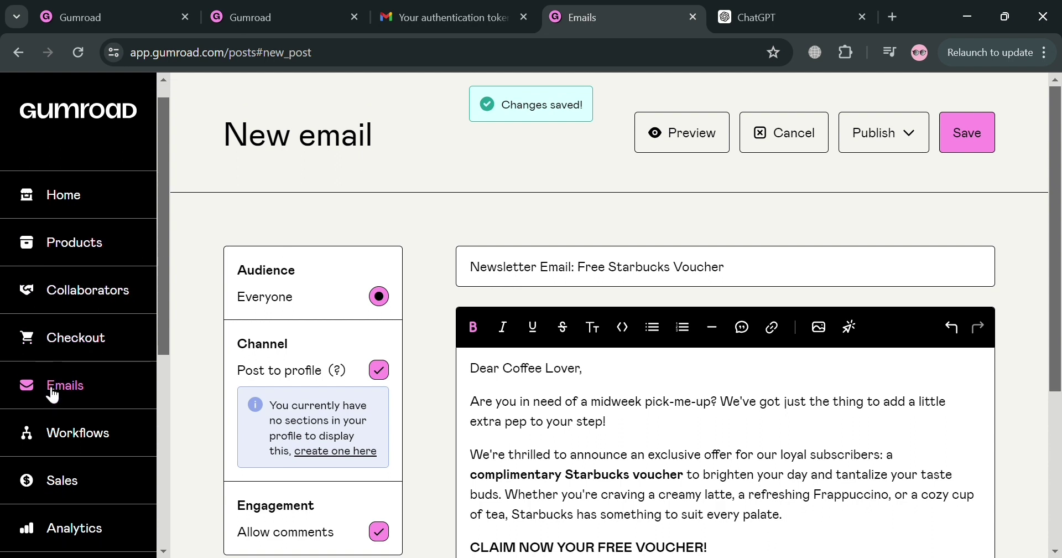
scroll(53, 395, "down", 1)
scroll(695, 149, "down", 1)
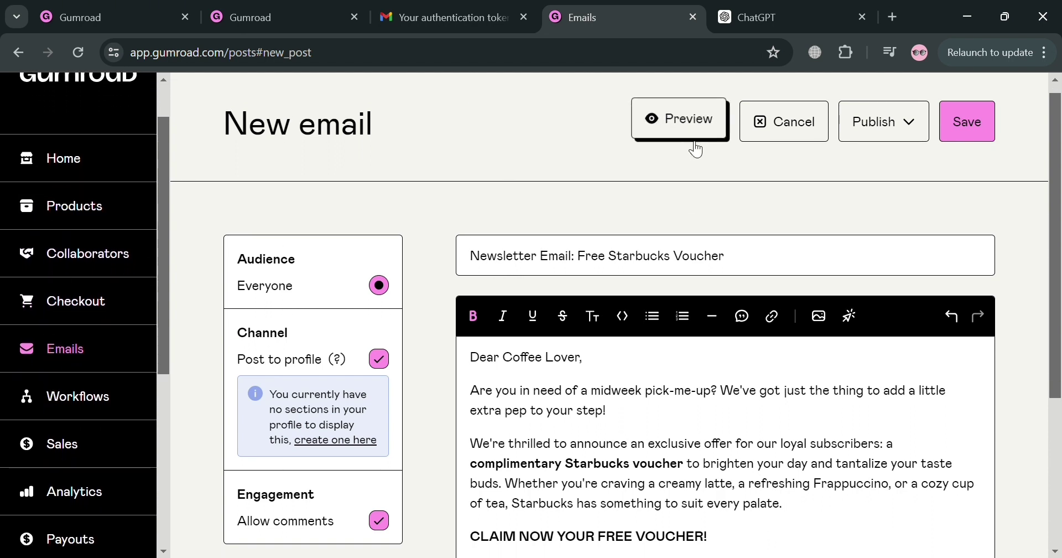
left_click(694, 125)
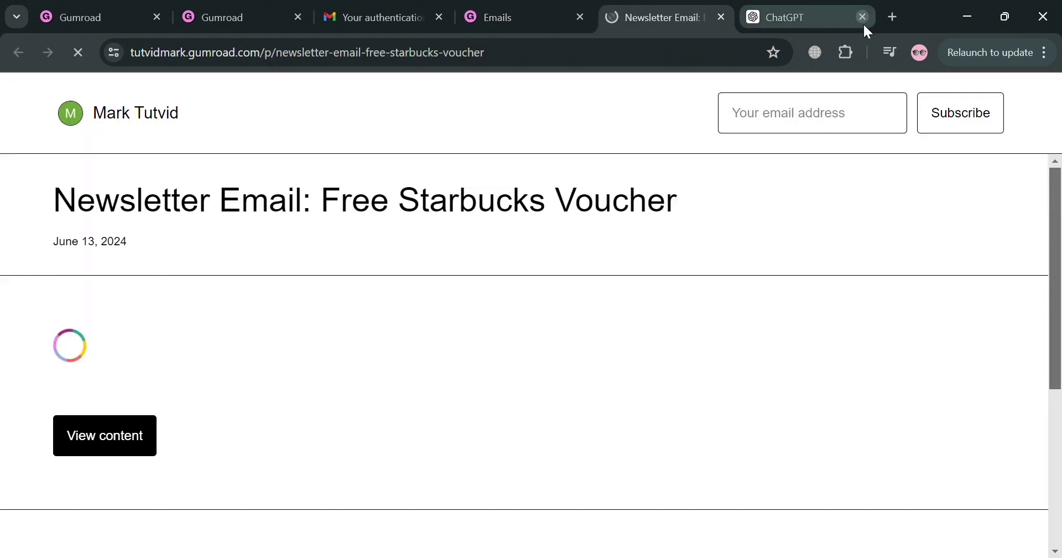
left_click(864, 18)
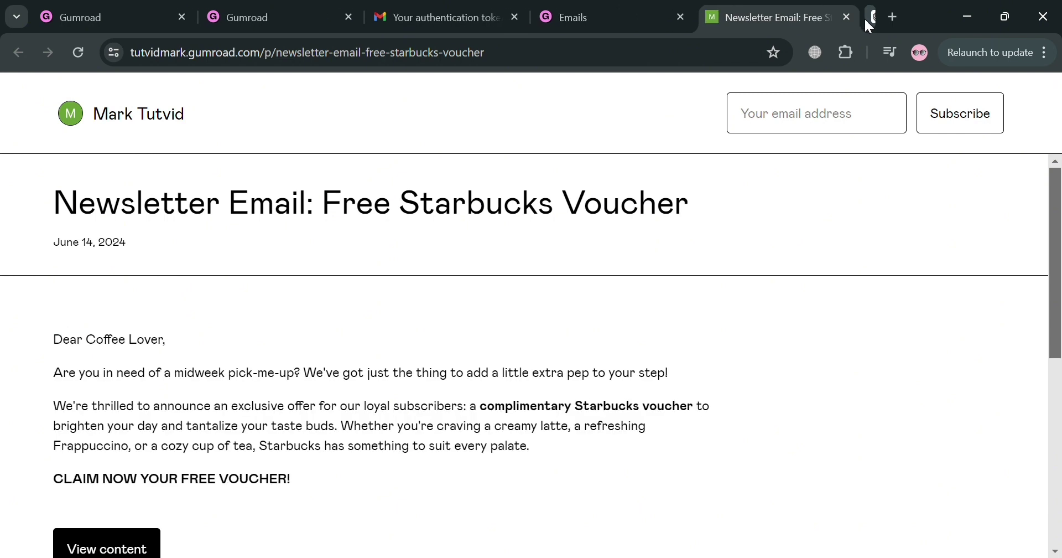
scroll(351, 411, "down", 5)
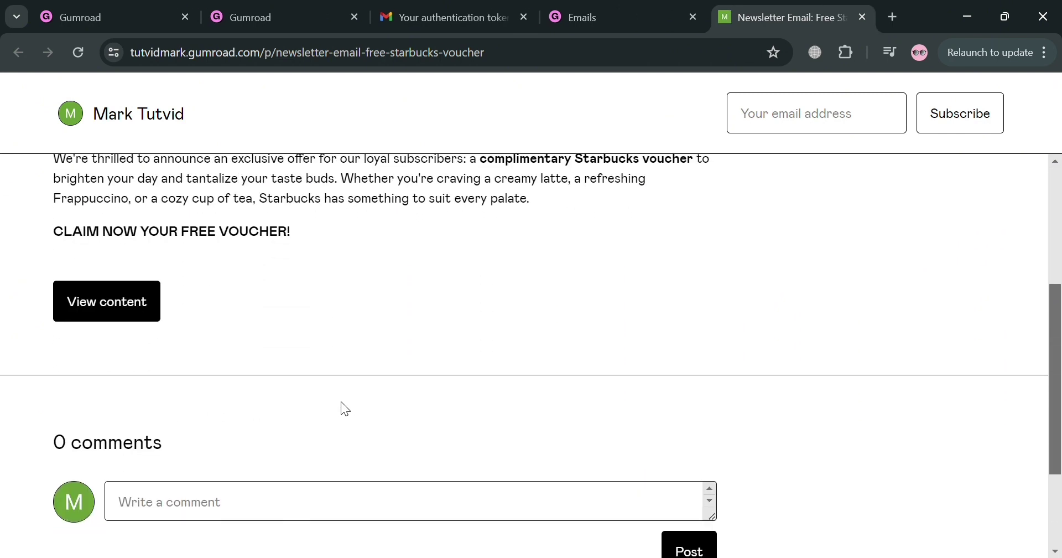
View the attached content from the email preview, and go back to the library to look over its purchases page.
left_click(129, 299)
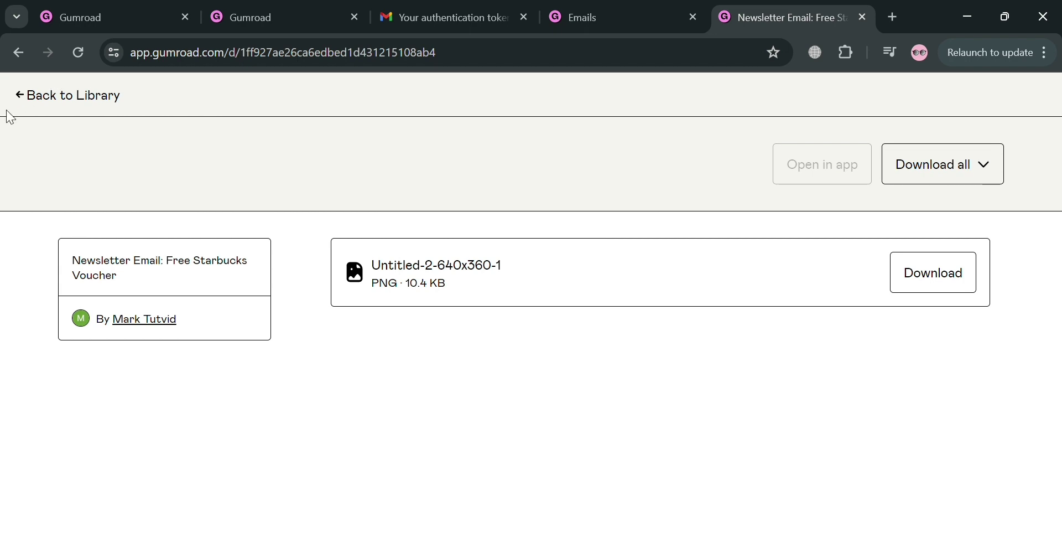
left_click(20, 95)
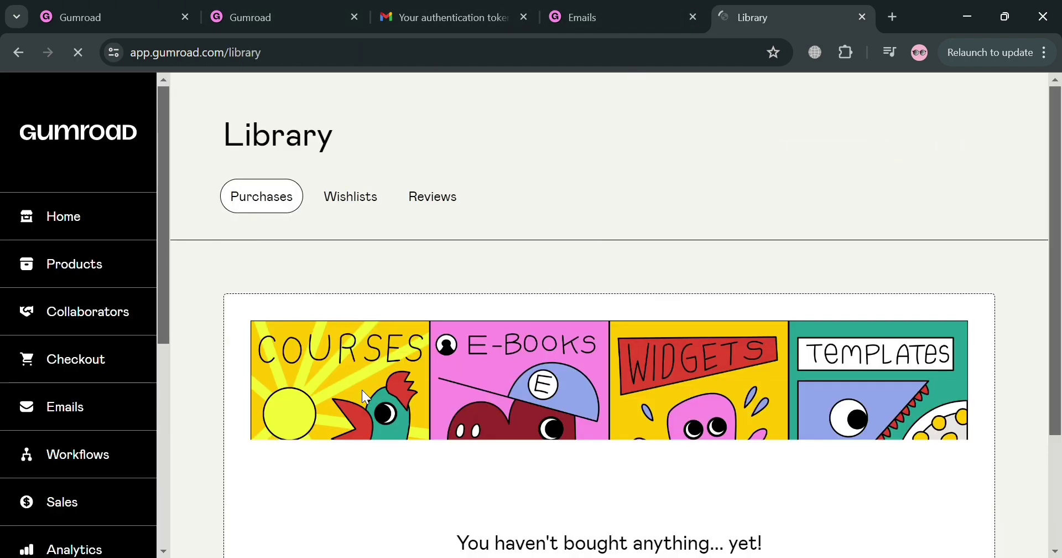
scroll(361, 389, "down", 3)
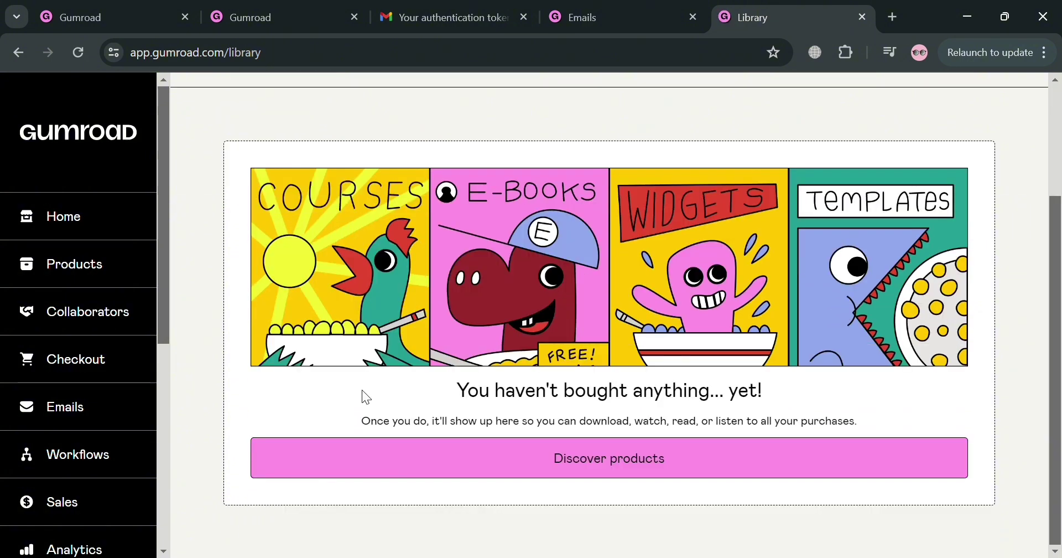
scroll(362, 389, "up", 2)
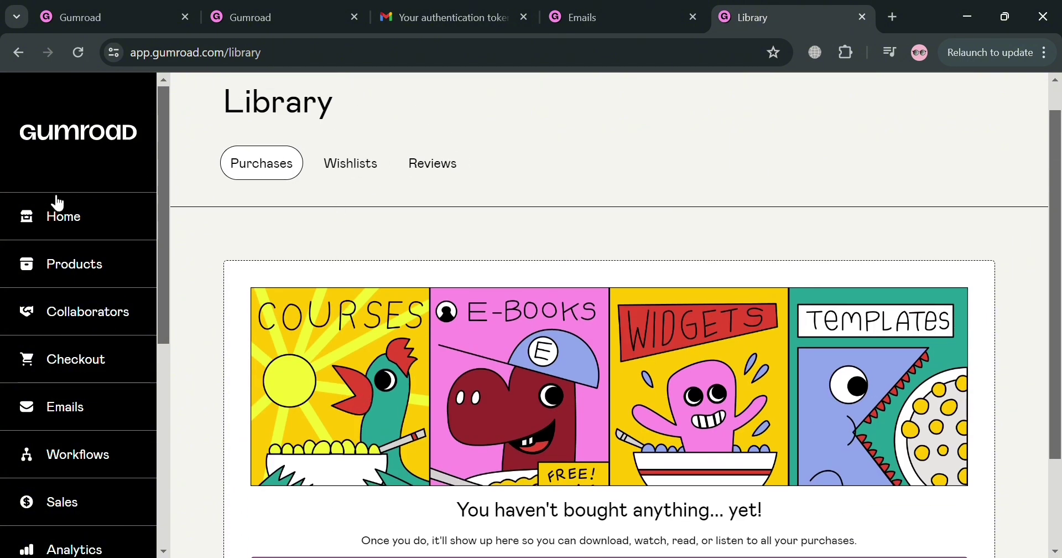
Go to the Profile section of the account settings.
left_click(590, 4)
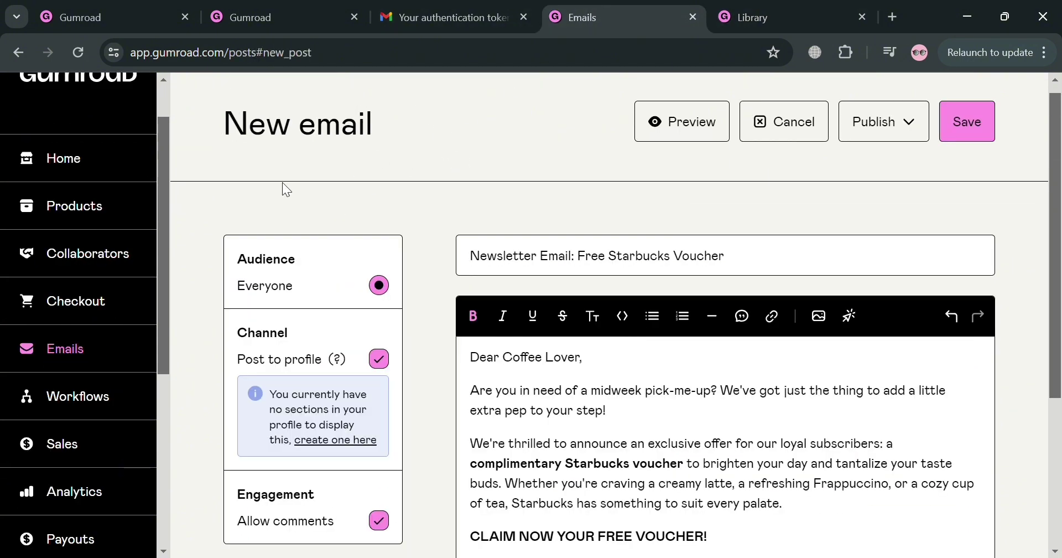
left_click(794, 7)
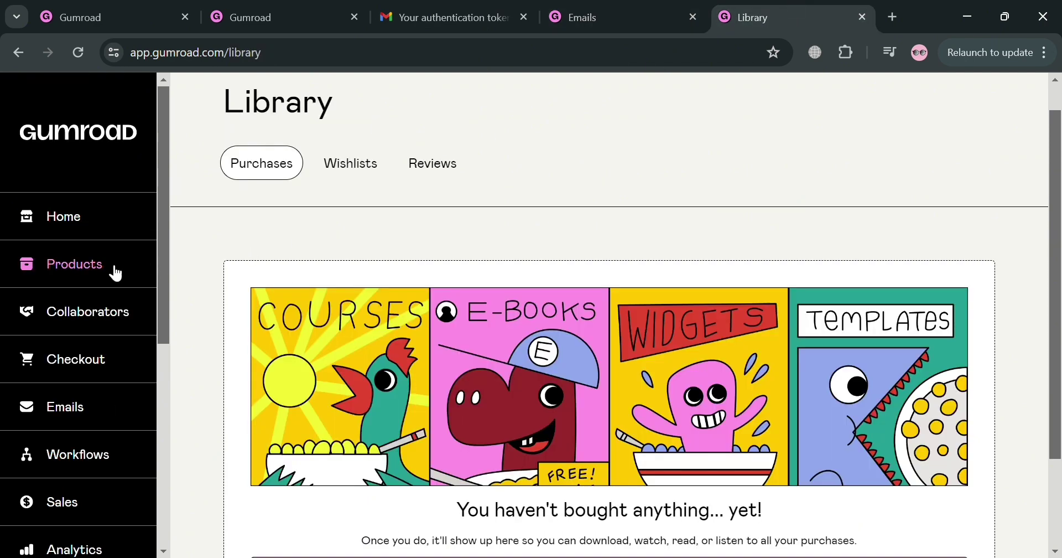
scroll(88, 275, "down", 7)
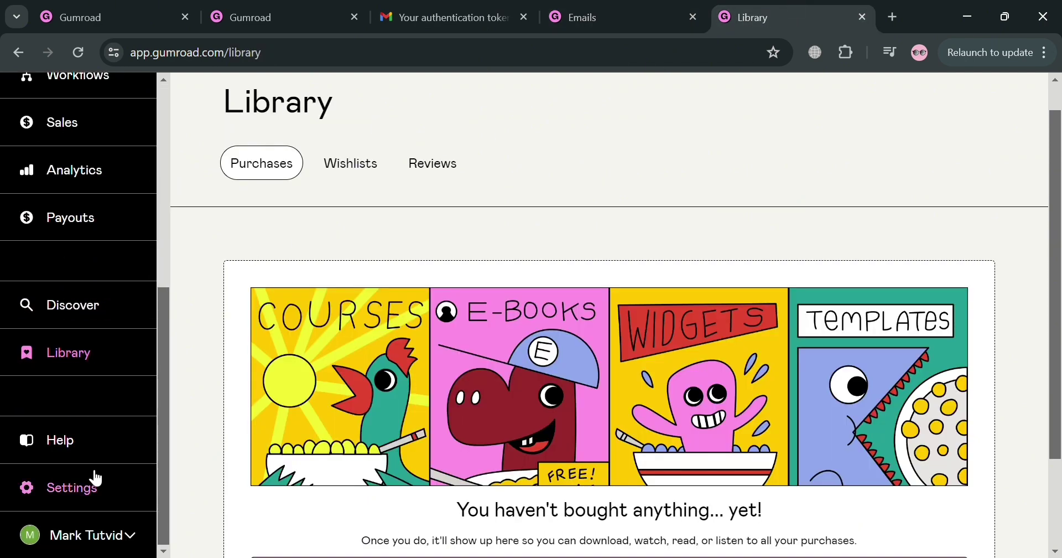
left_click(96, 480)
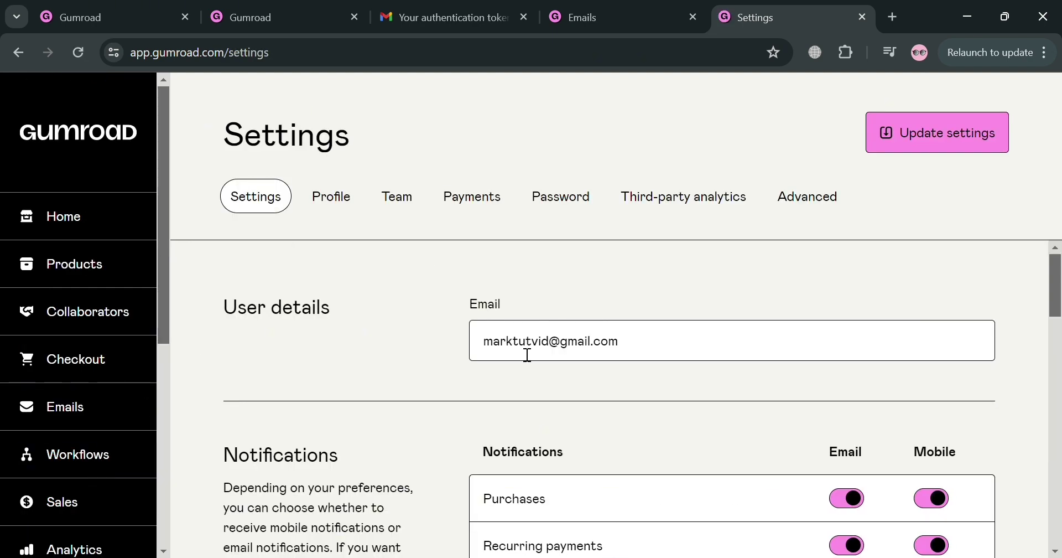
left_click(340, 201)
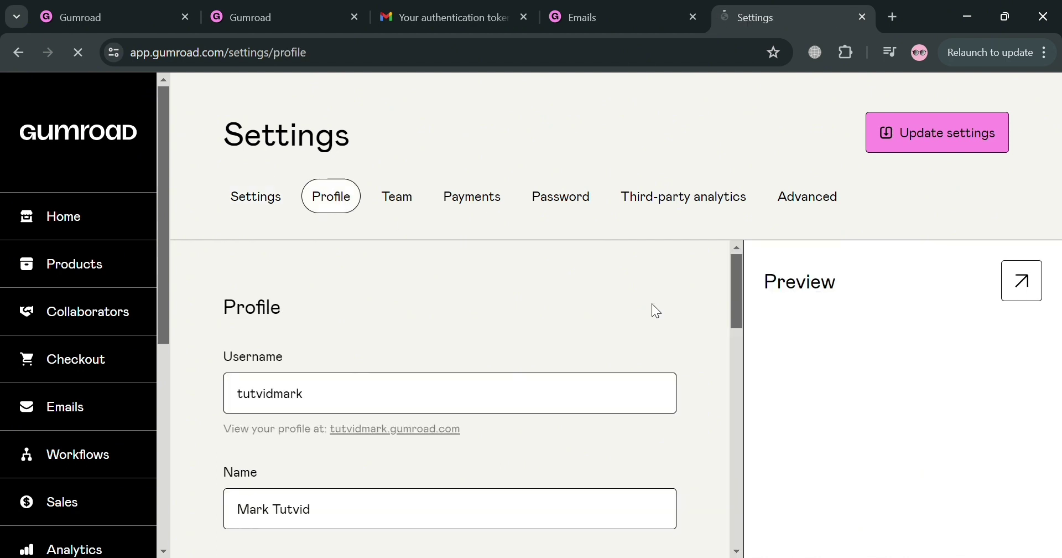
Examine the profile options, including the bio, logo, social links, font choices, and background and highlight colors.
scroll(652, 304, "down", 2)
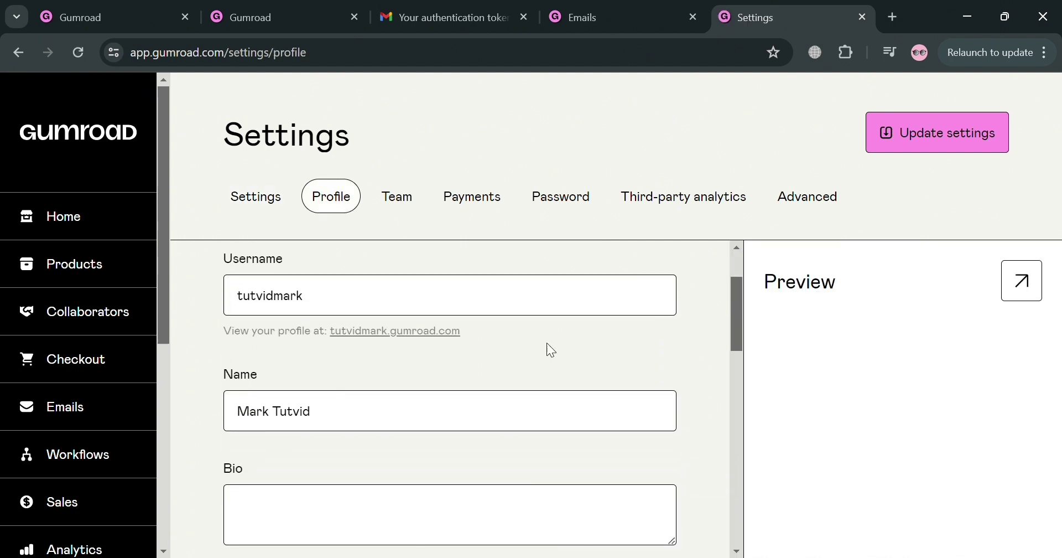
scroll(401, 464, "down", 6)
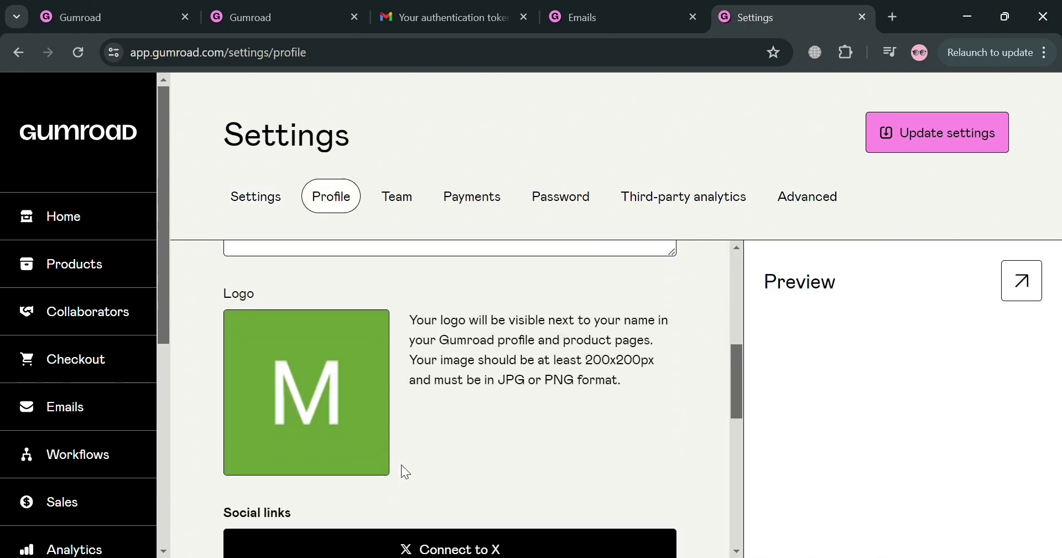
scroll(406, 471, "down", 1)
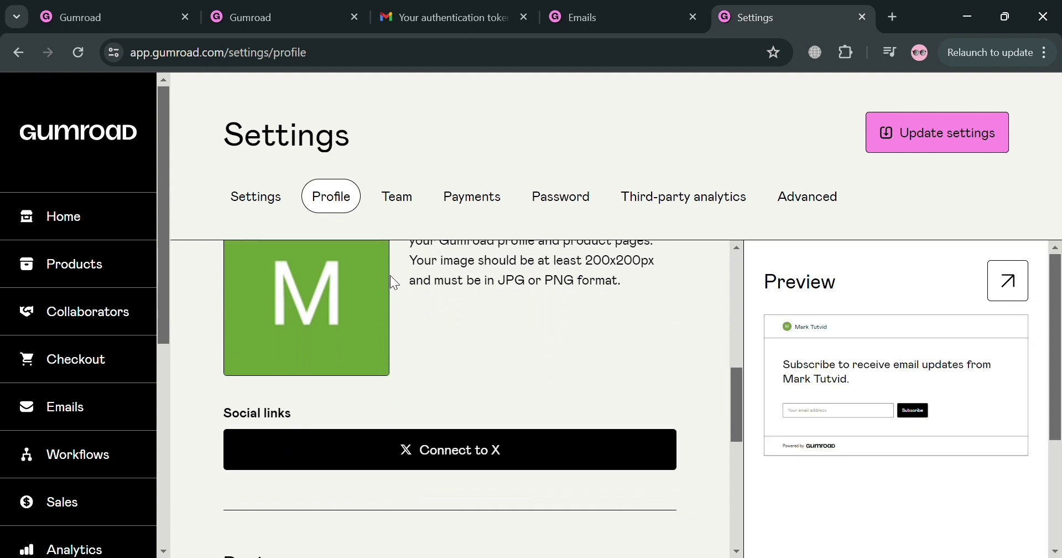
scroll(648, 352, "up", 1)
scroll(648, 351, "down", 2)
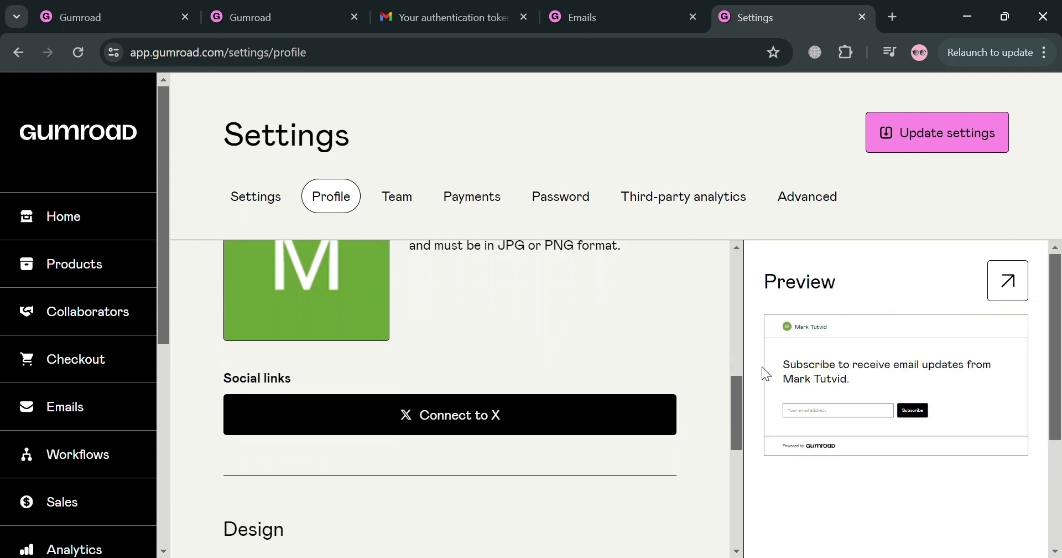
scroll(471, 498, "down", 6)
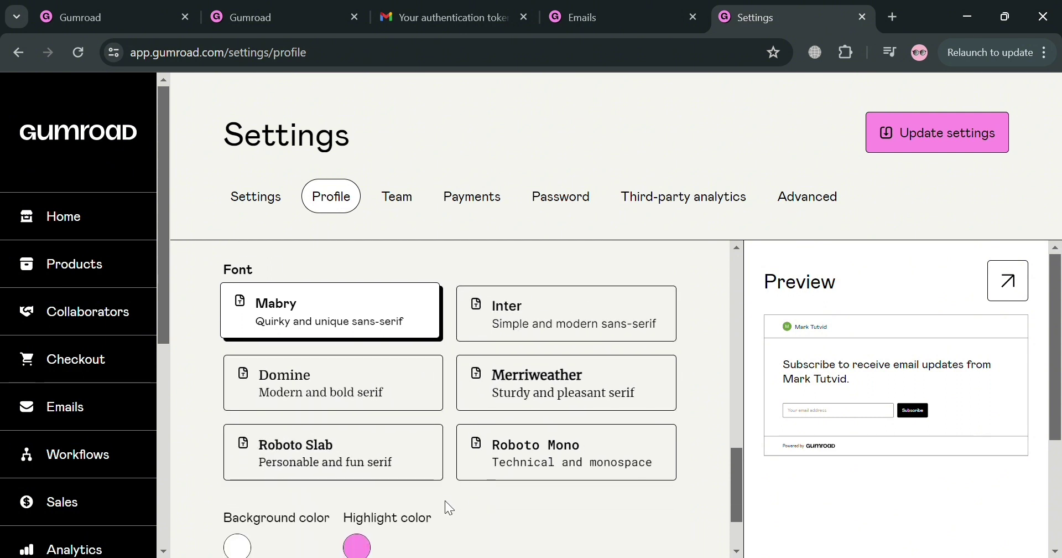
scroll(484, 502, "down", 2)
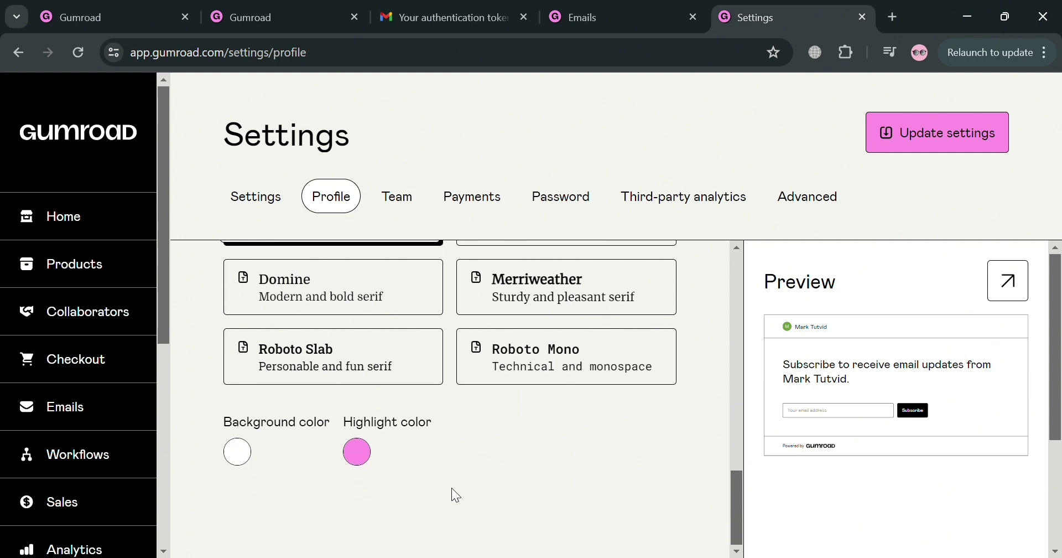
scroll(416, 460, "up", 10)
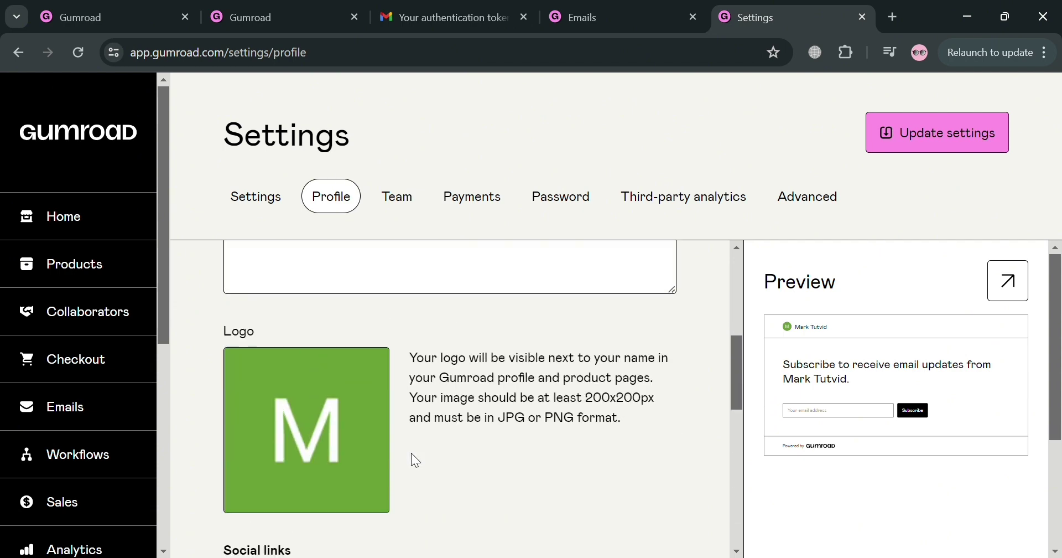
View the Team section and the Payments section of the account settings.
left_click(402, 209)
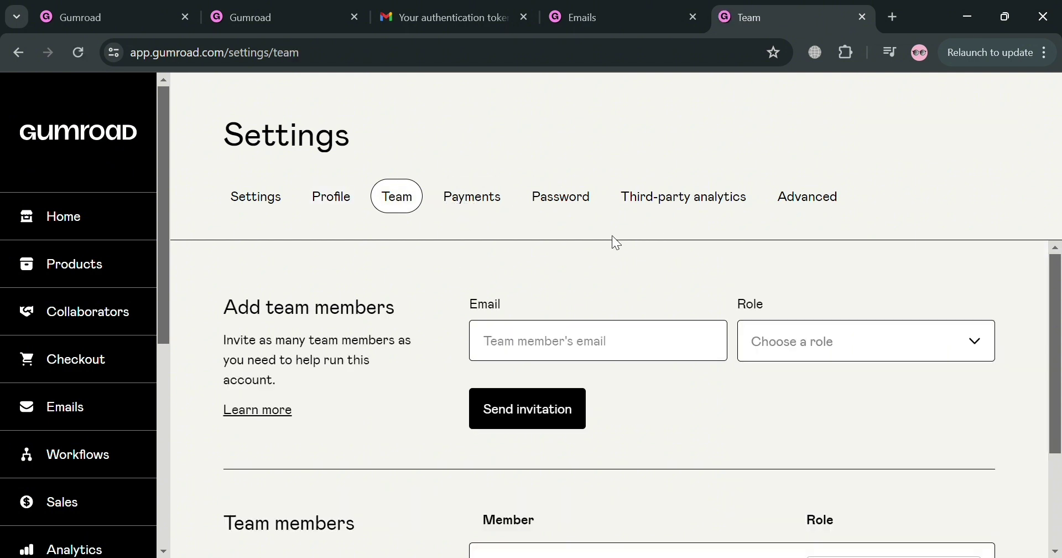
left_click(472, 201)
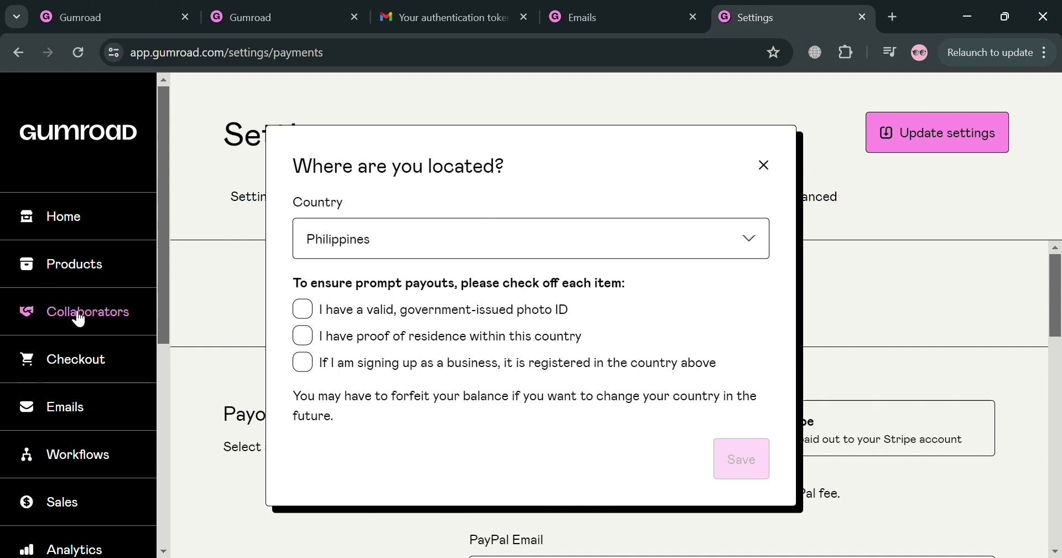
Go to the Products page and start creating a new product.
left_click(74, 268)
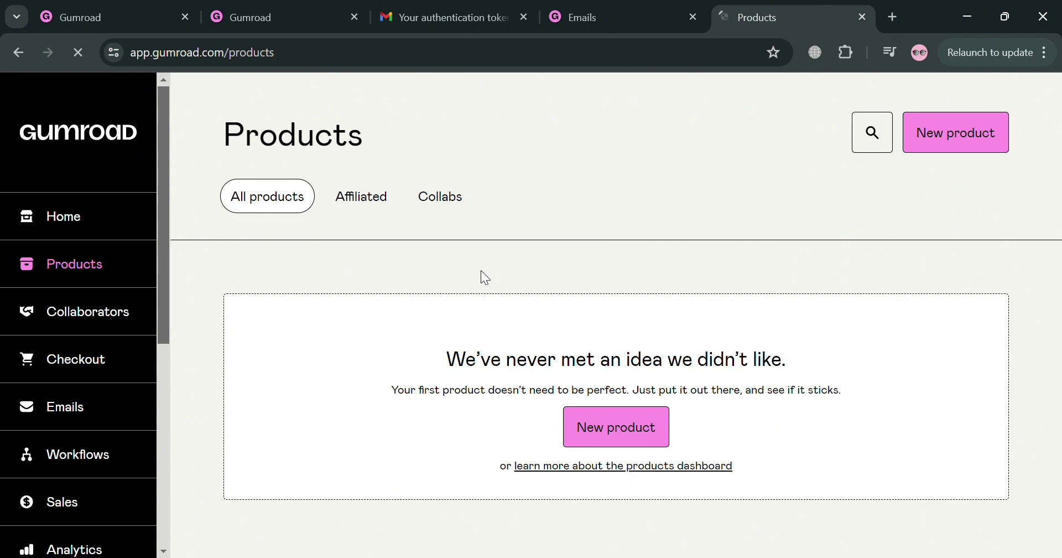
scroll(636, 370, "down", 3)
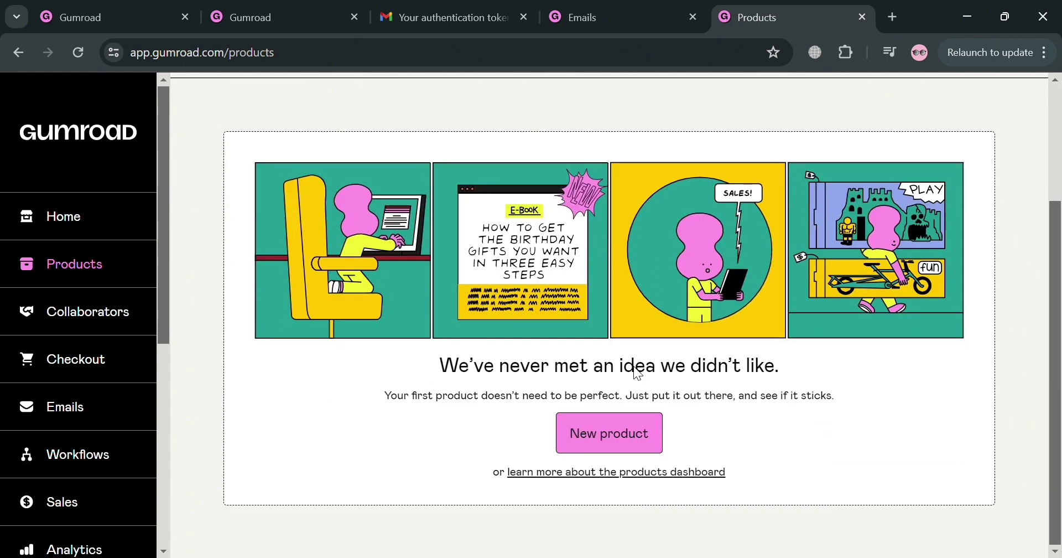
left_click(616, 430)
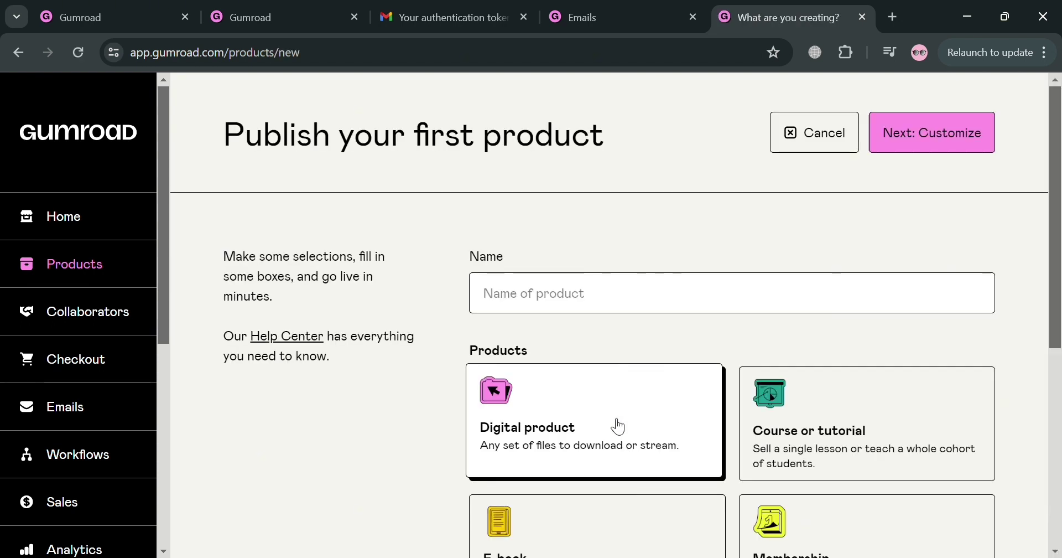
Name the new product "$10 VOUCHER COFFEE".
left_click(625, 291)
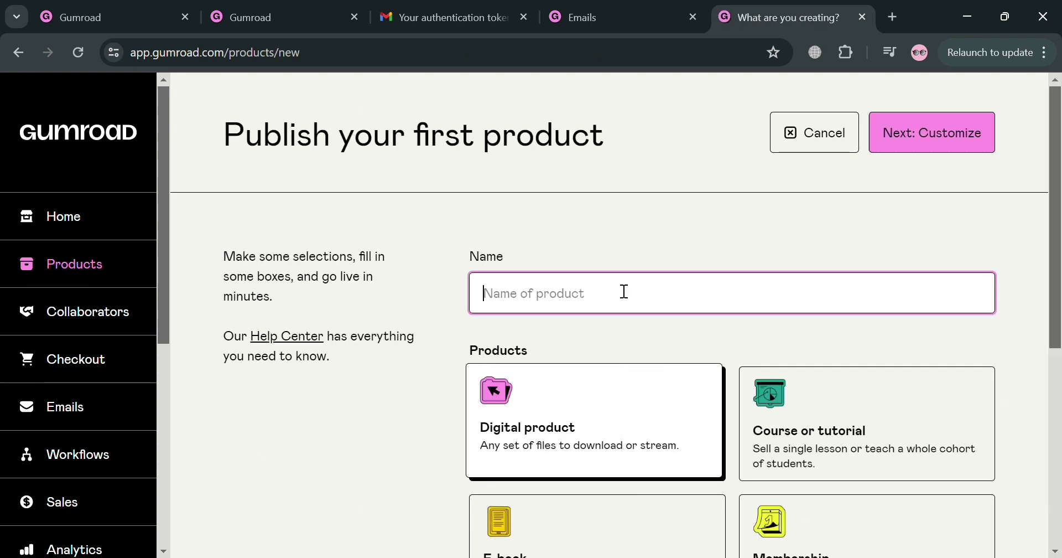
type("t")
key("BackSpace")
type("$10")
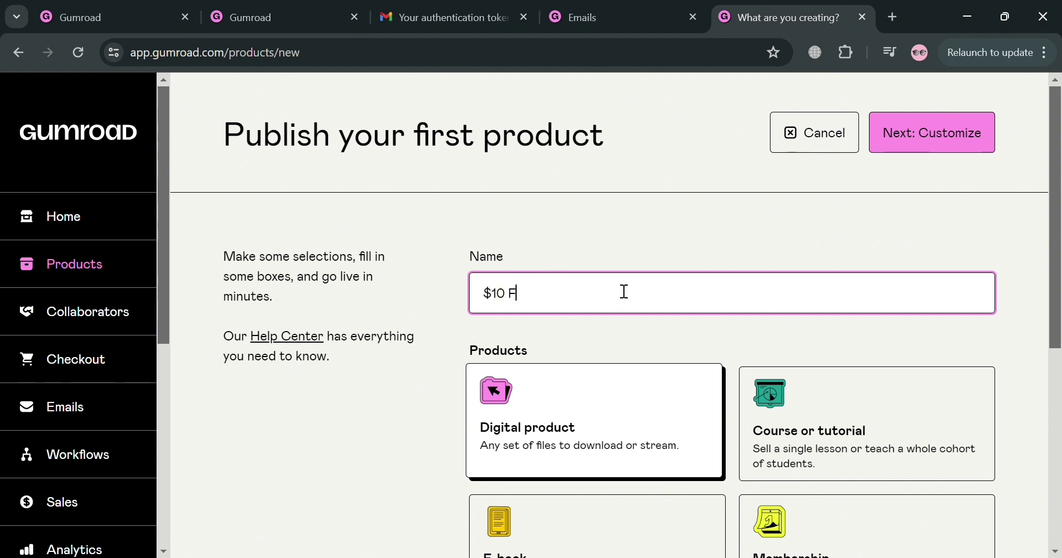
type(" F")
key("BackSpace")
type("VOUCHER COFFE")
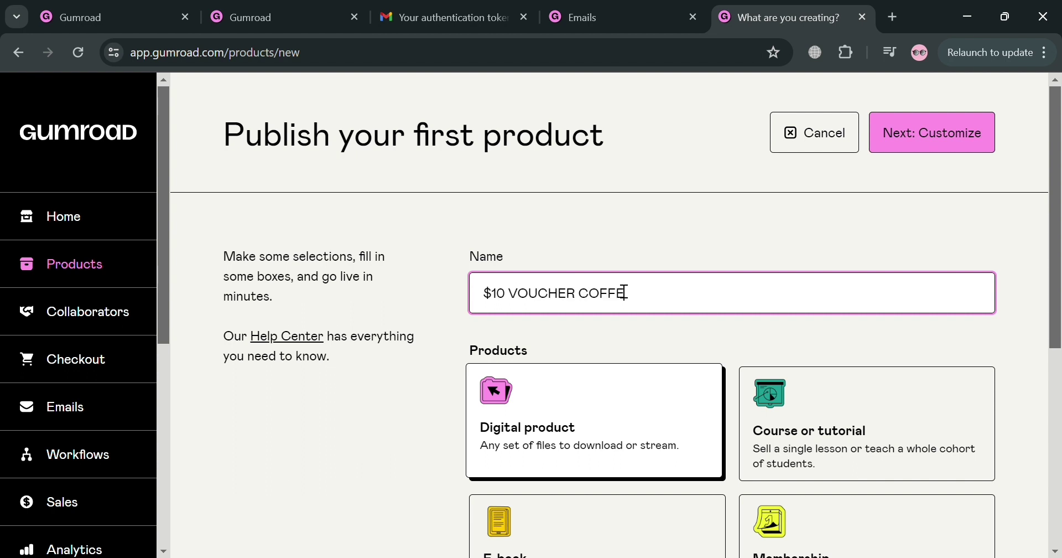
type("E")
Set the product's price to $0 and continue to the customization page.
scroll(628, 304, "down", 2)
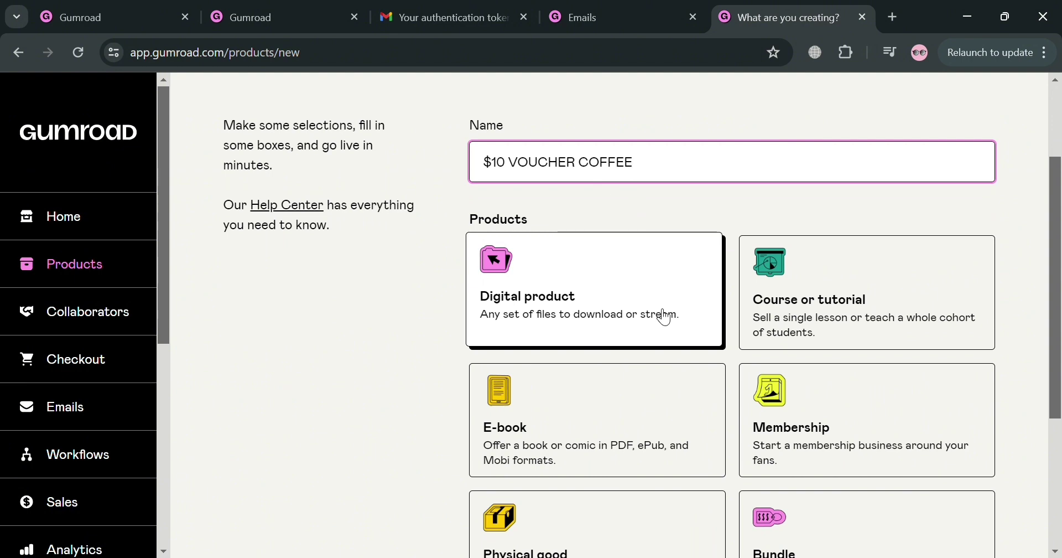
scroll(665, 318, "down", 2)
scroll(639, 204, "down", 1)
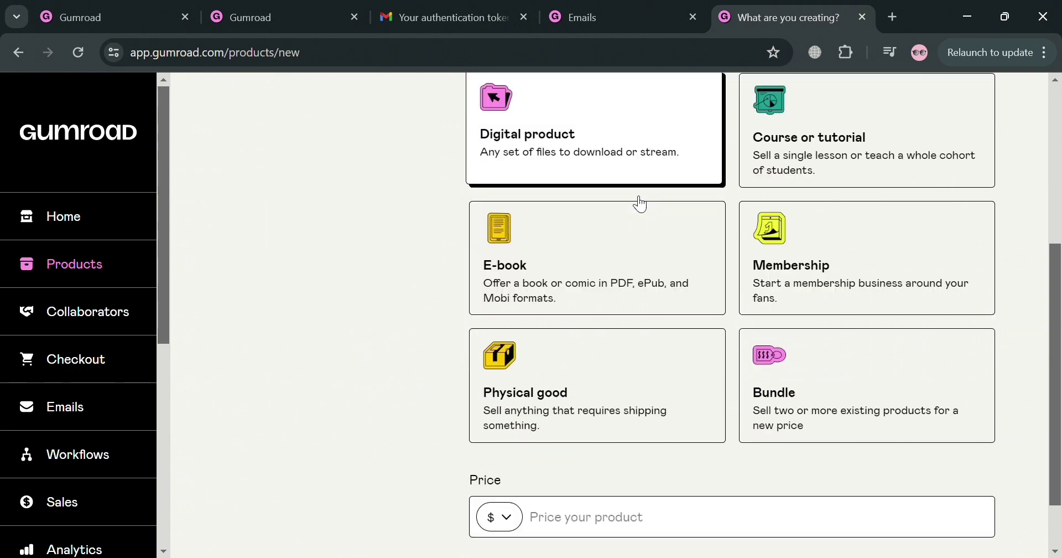
scroll(639, 203, "down", 1)
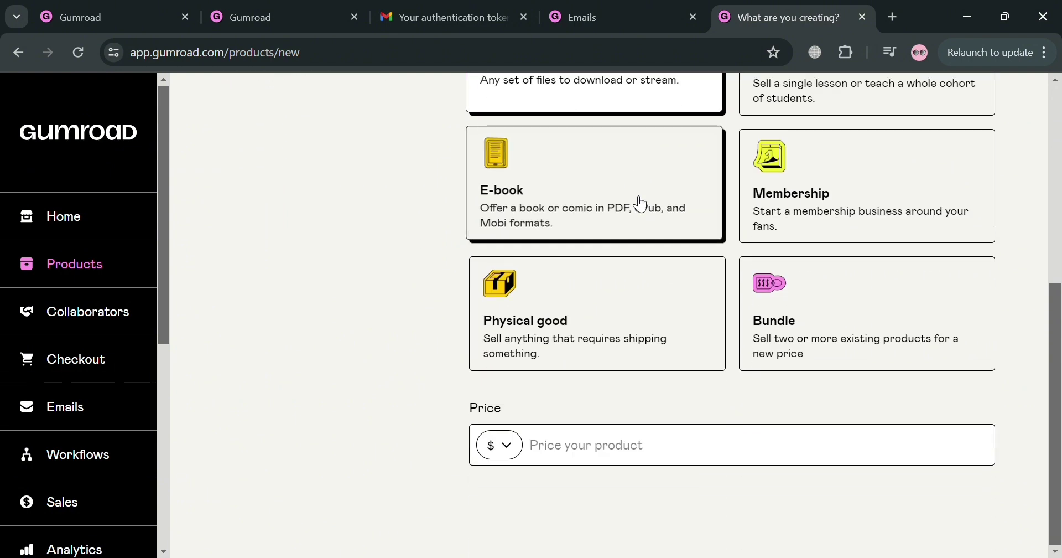
left_click(645, 464)
type("0")
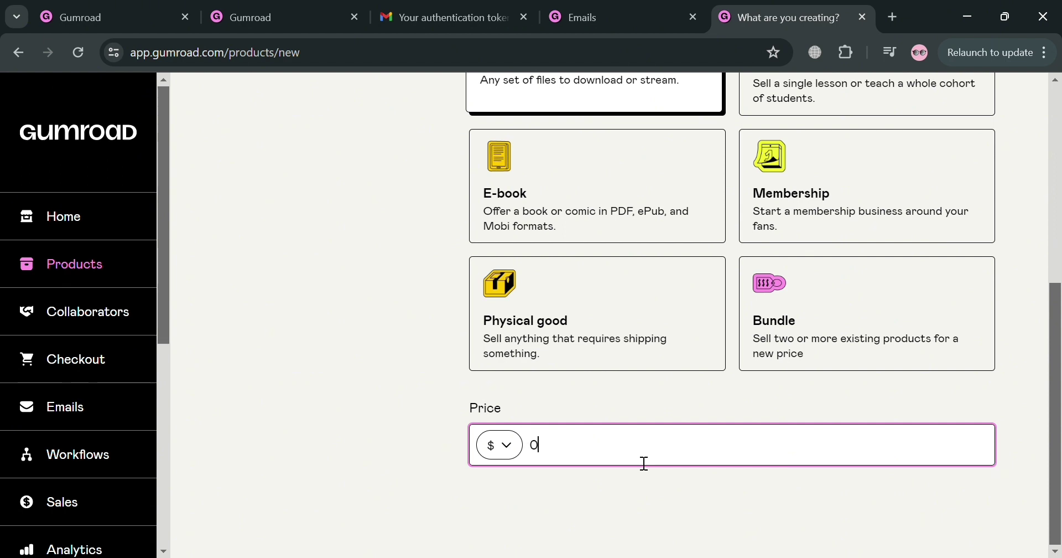
scroll(644, 463, "up", 7)
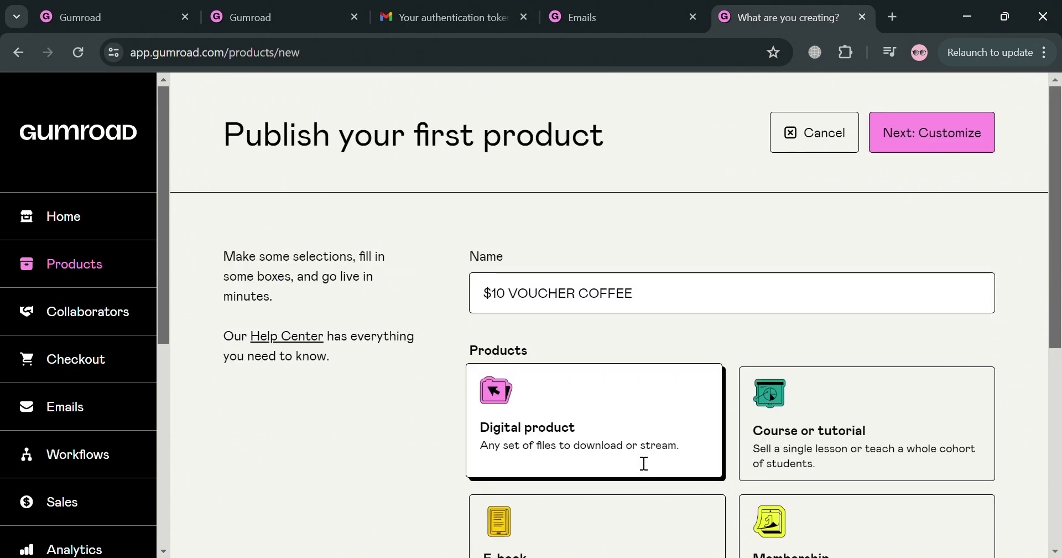
left_click(924, 145)
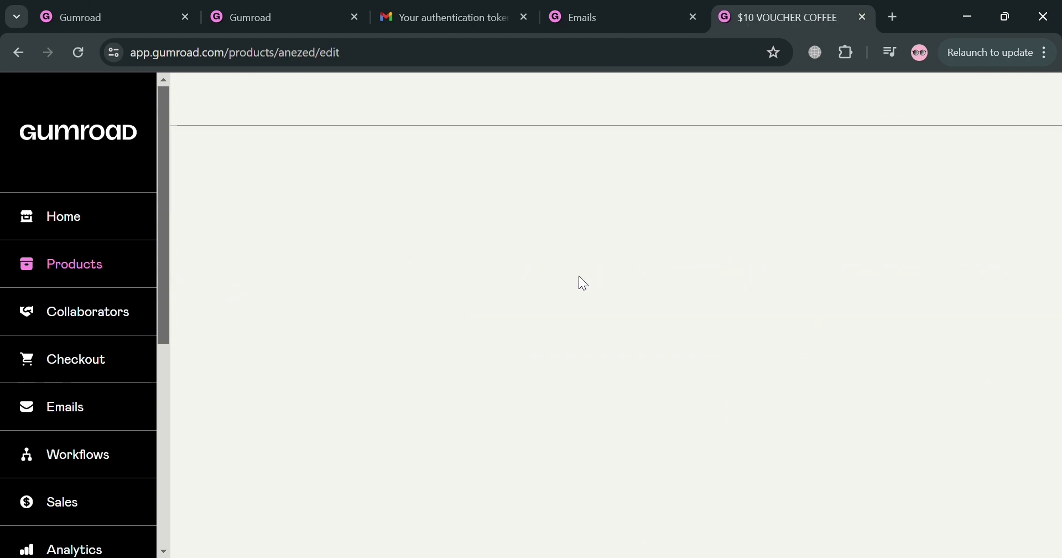
Write the product description "PROMO OF STARBUCKS ANIVERSARY...".
scroll(518, 476, "down", 3)
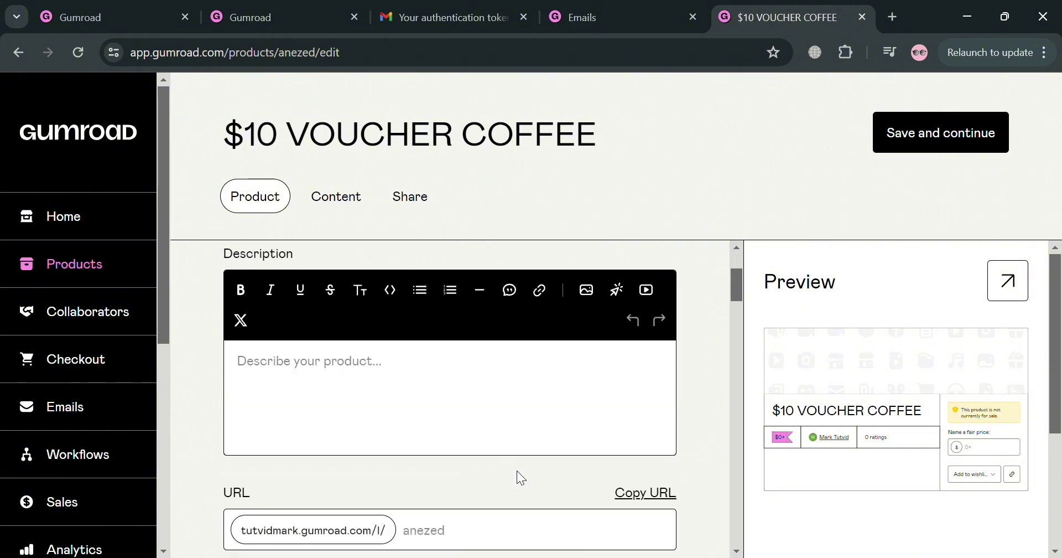
left_click(442, 404)
scroll(442, 405, "up", 2)
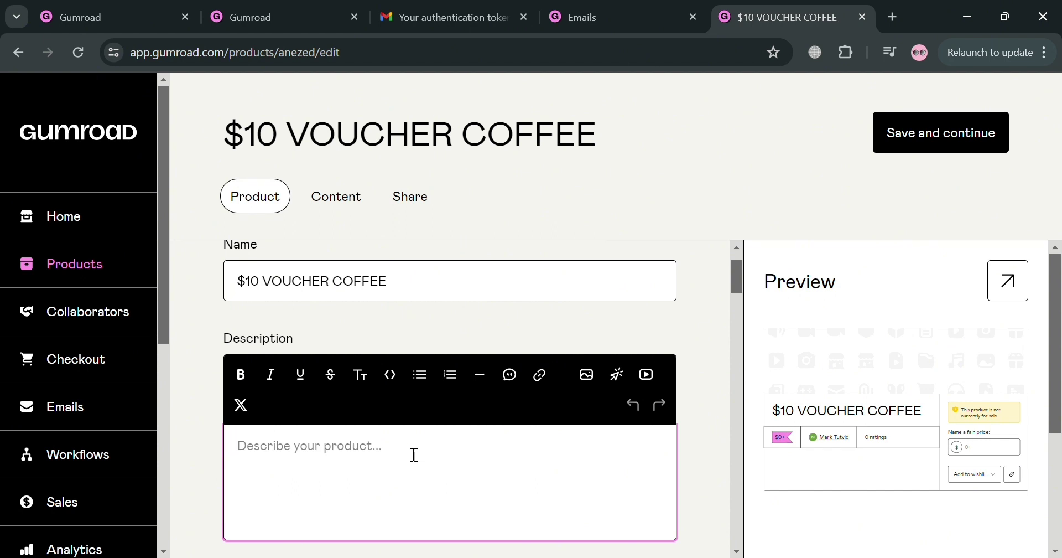
type("pROMO STA")
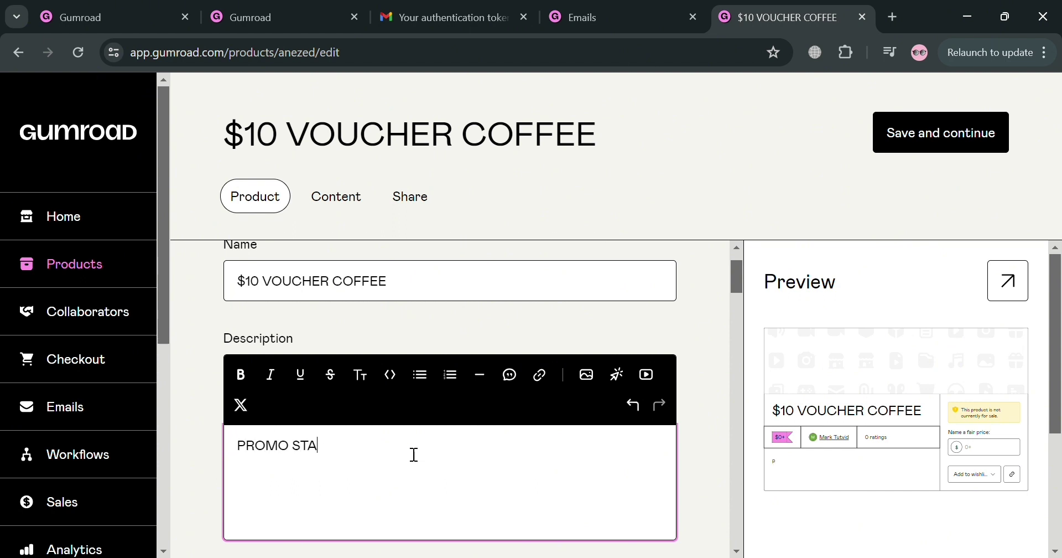
key("BackSpace")
type("OF ST")
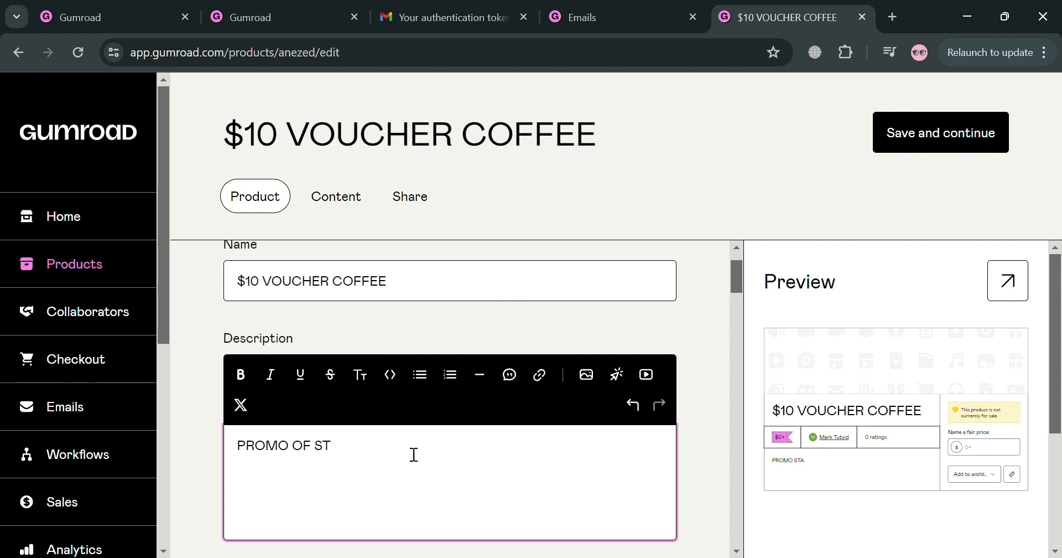
type("ARBUCKS ANIVERSA")
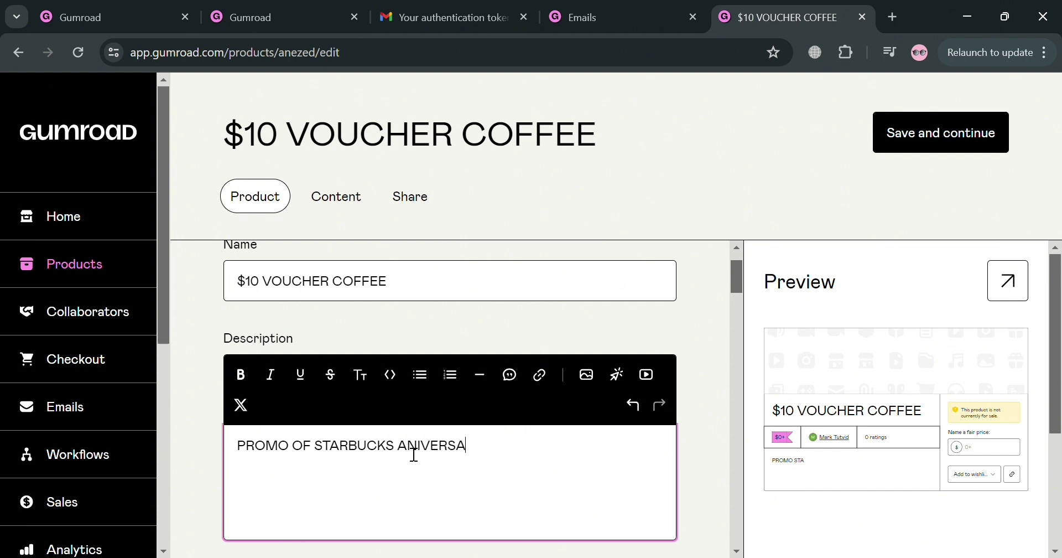
type("RY...")
Upload the Starbucks logo image from the computer files as the product's cover.
scroll(635, 455, "down", 2)
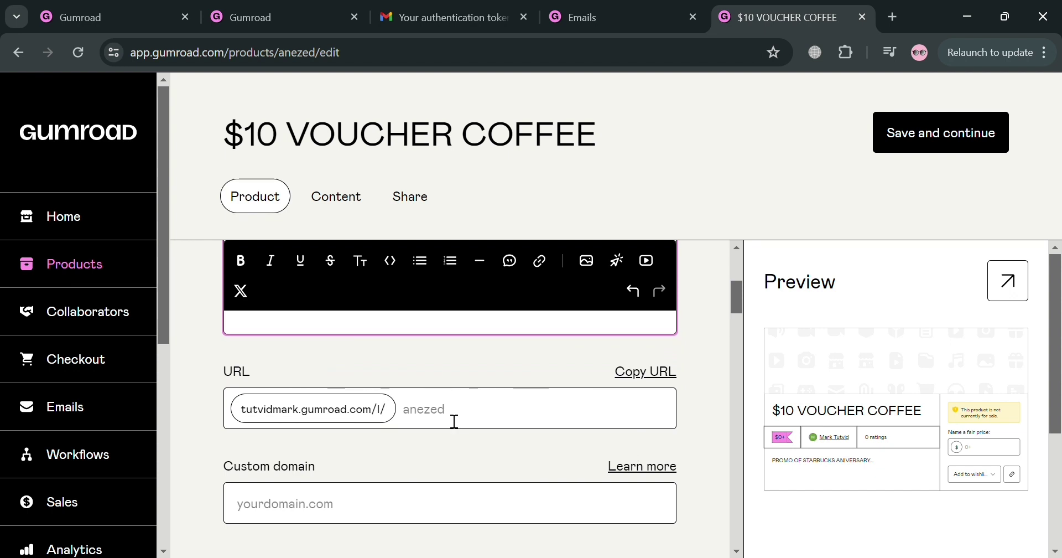
scroll(396, 517, "down", 3)
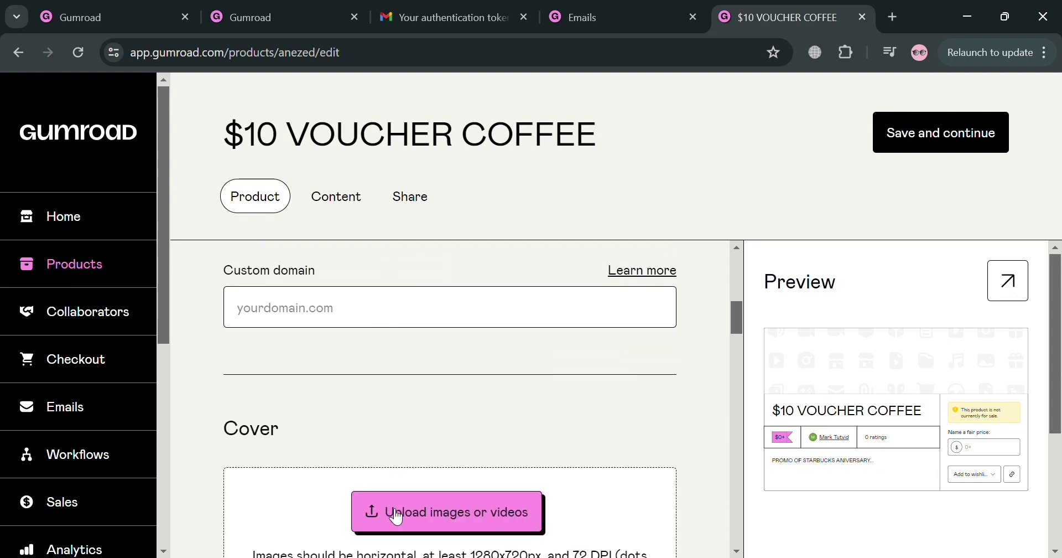
scroll(419, 466, "down", 2)
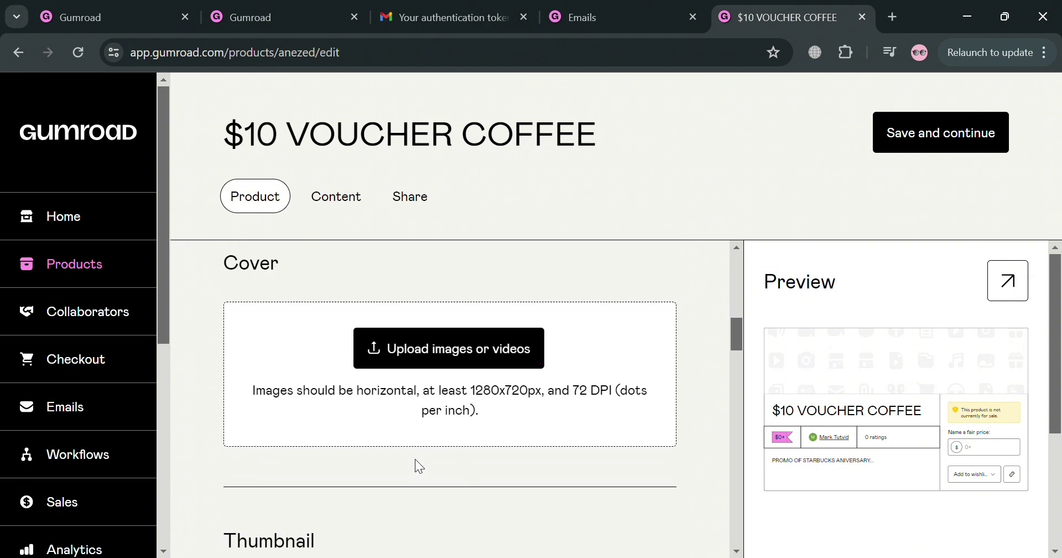
left_click(441, 364)
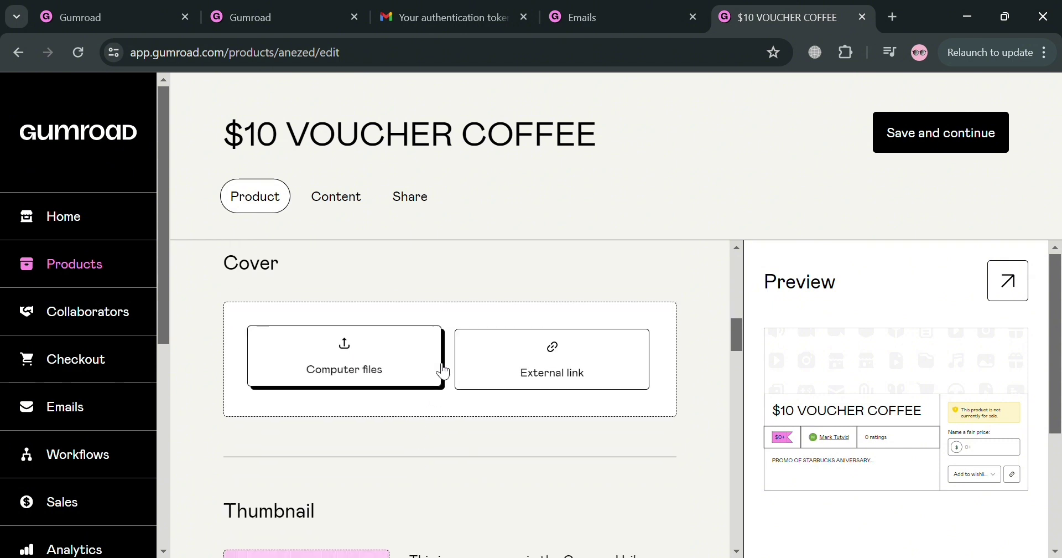
left_click(359, 383)
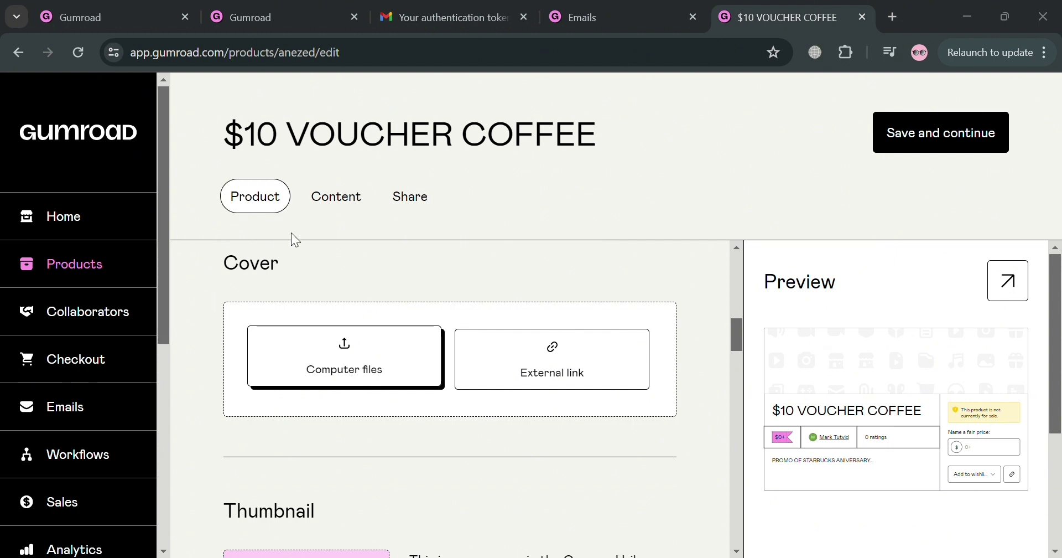
double_click(293, 201)
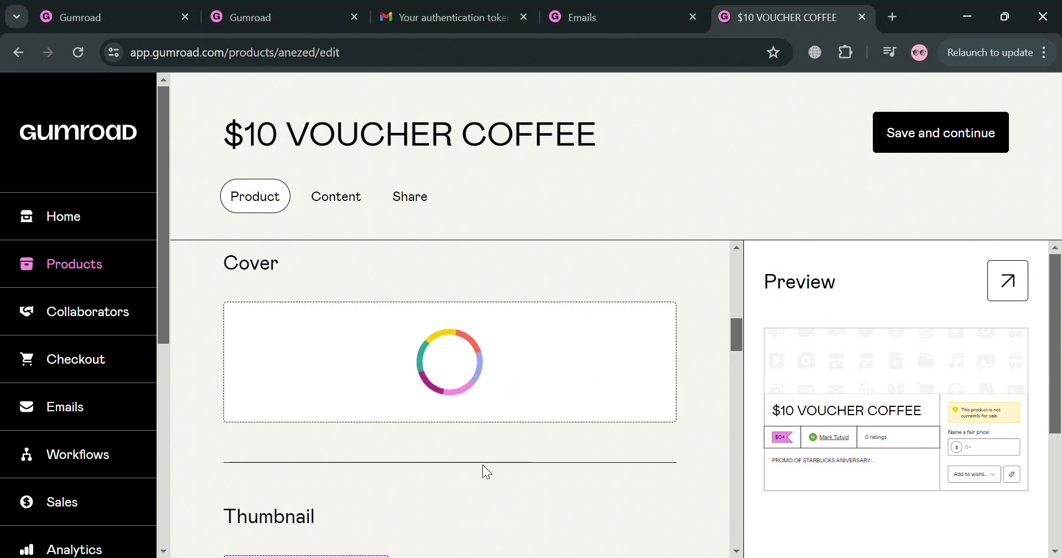
scroll(596, 462, "down", 2)
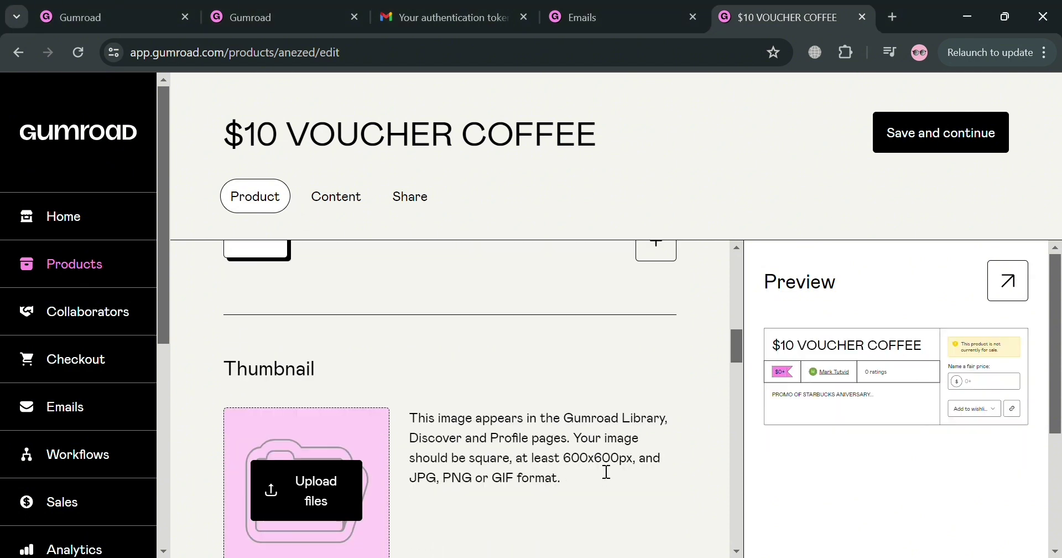
scroll(543, 408, "up", 3)
Examine the product's thumbnail, call-to-action and summary options.
scroll(416, 435, "down", 6)
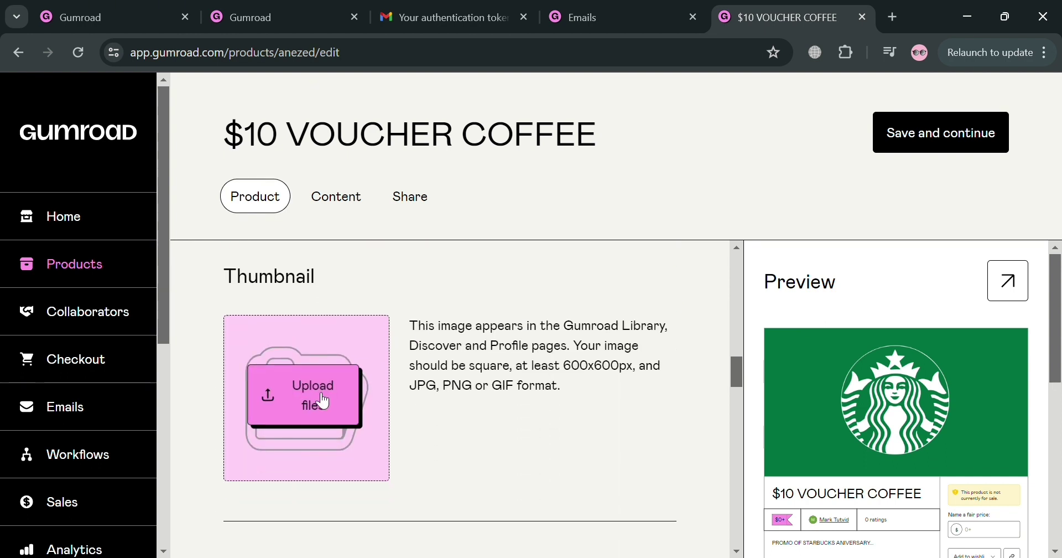
scroll(526, 384, "down", 5)
scroll(525, 382, "down", 1)
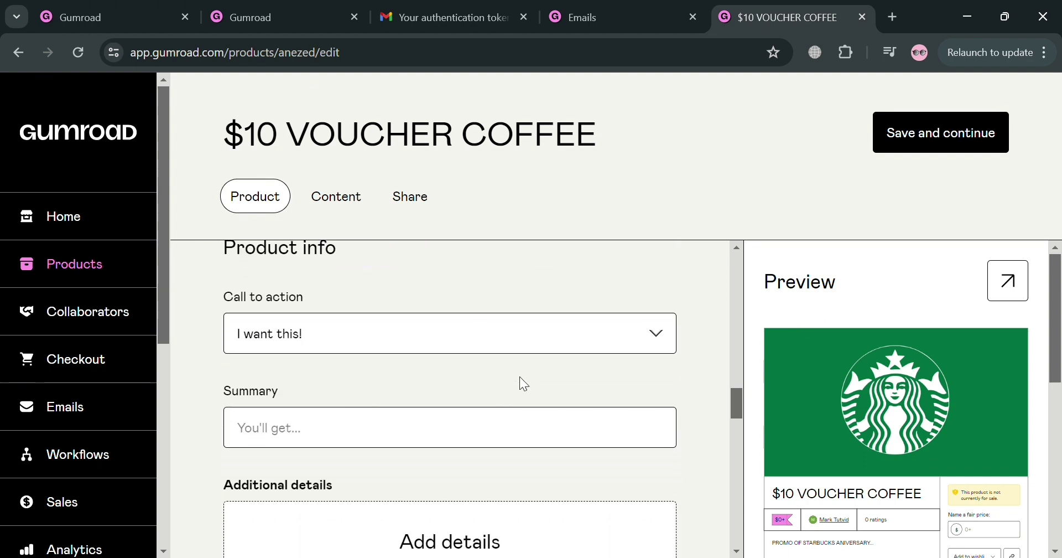
left_click(527, 340)
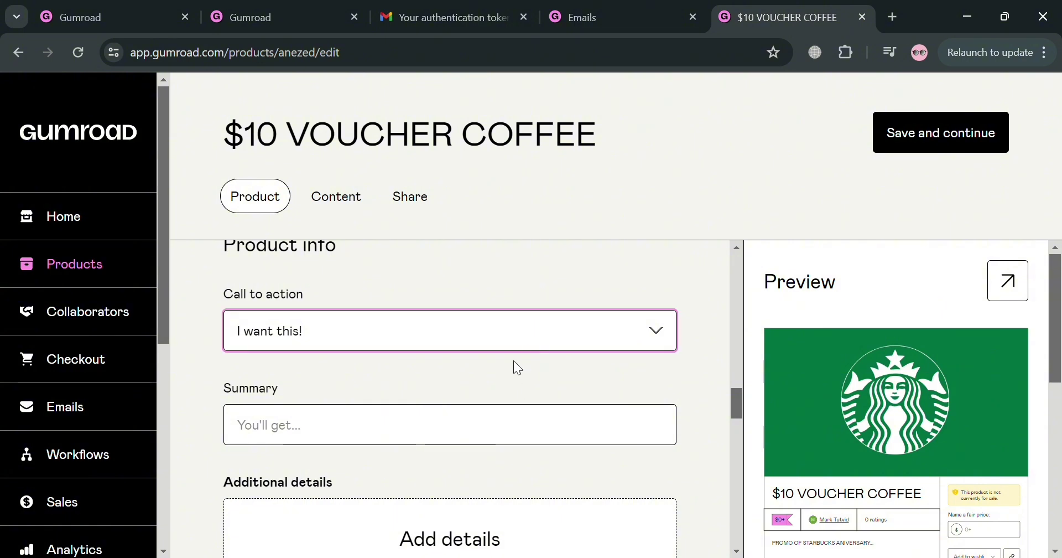
left_click(505, 437)
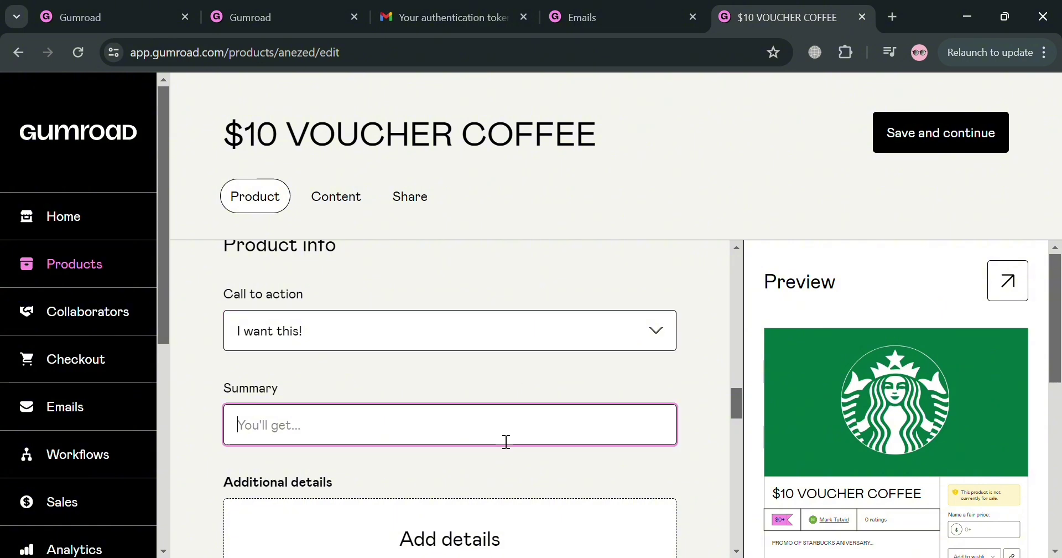
scroll(507, 441, "down", 2)
scroll(507, 441, "up", 2)
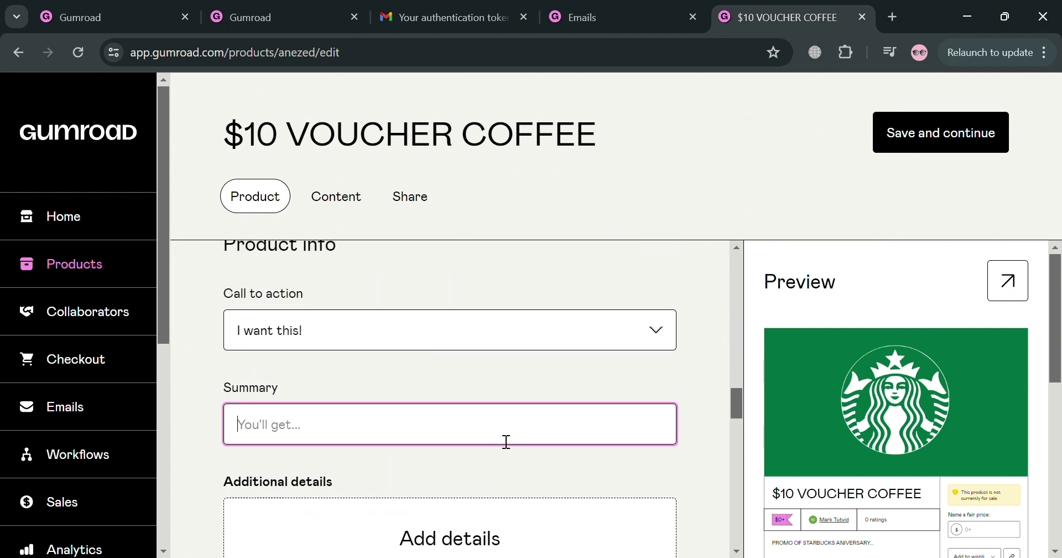
Add a blank attribute and value row to the product's additional details.
scroll(507, 441, "down", 1)
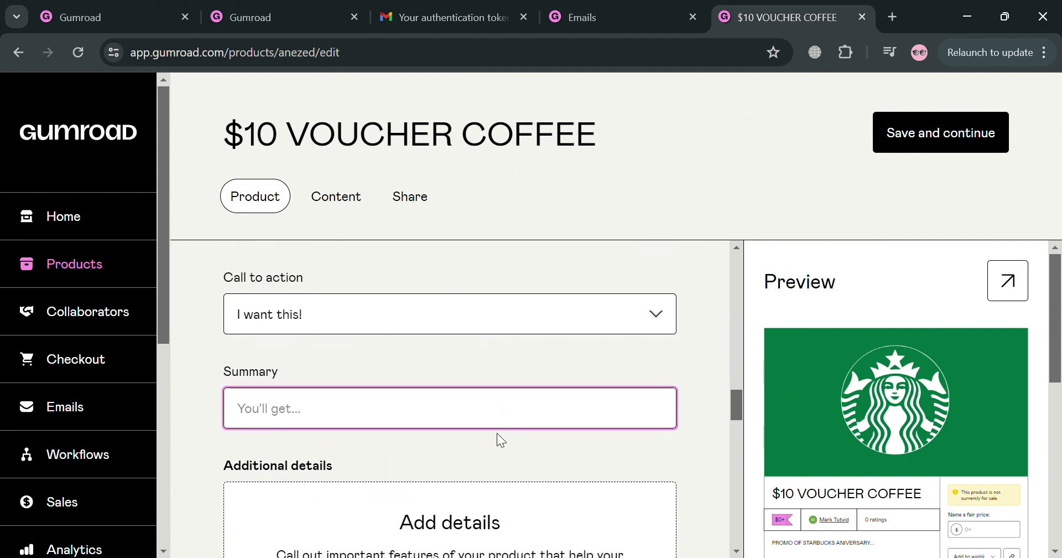
scroll(497, 433, "down", 1)
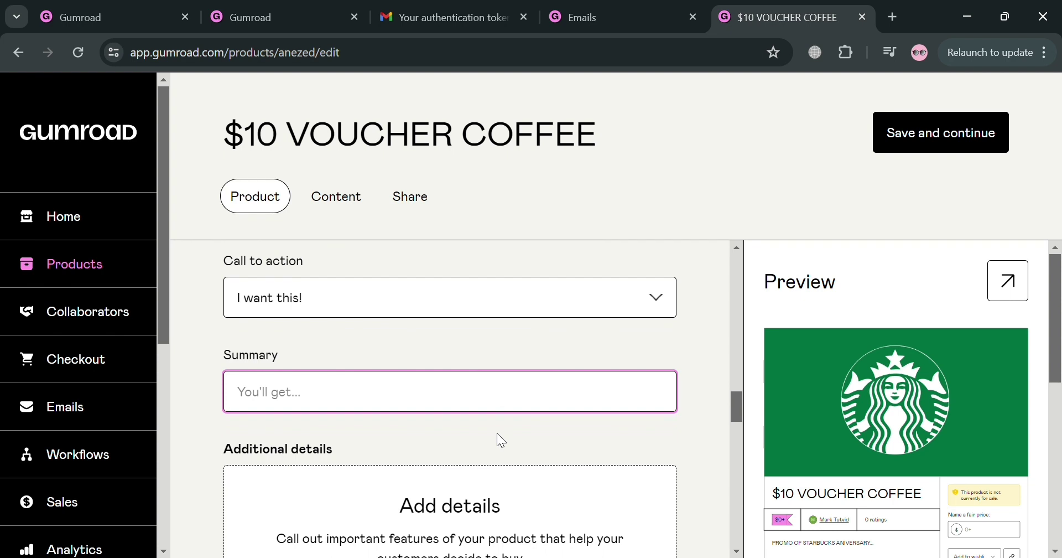
scroll(497, 434, "down", 3)
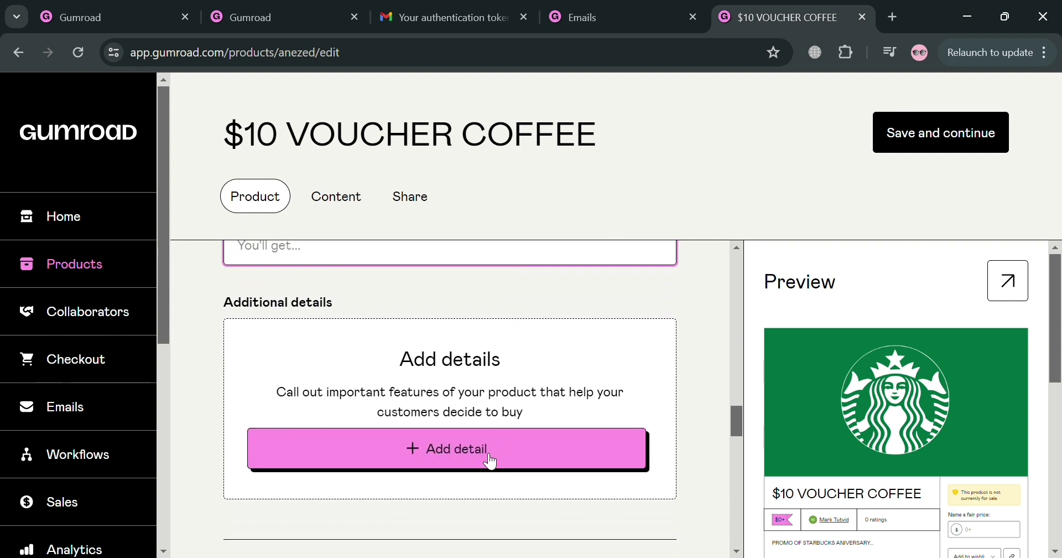
left_click(490, 460)
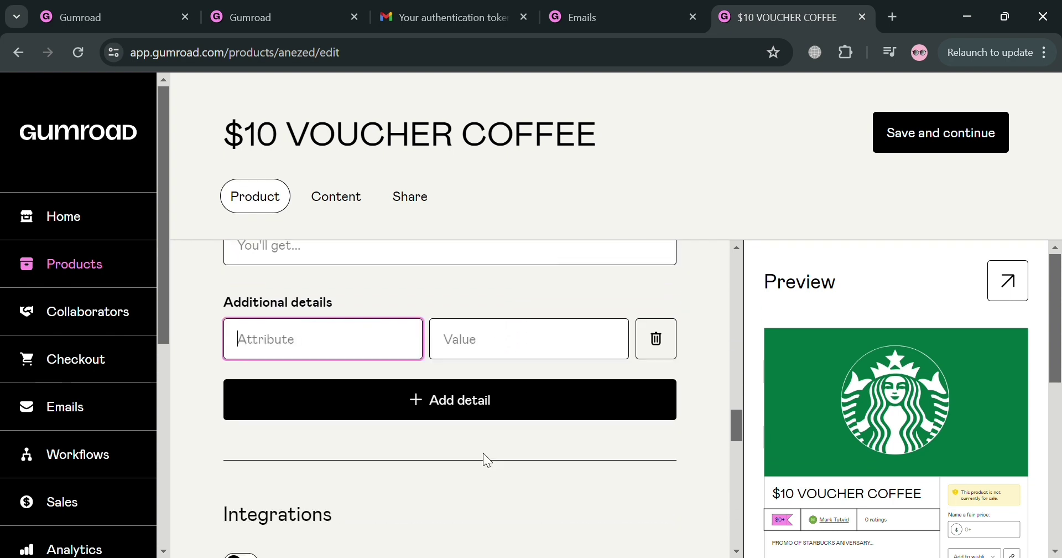
Remove the blank additional-details row, review the remaining product options, and save the product to continue to its content.
left_click(661, 359)
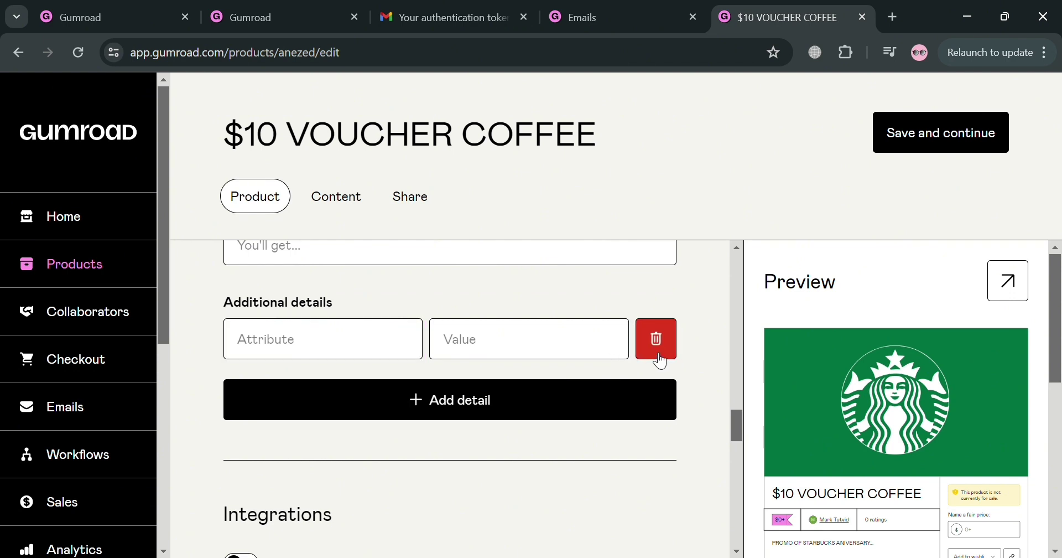
scroll(660, 360, "down", 4)
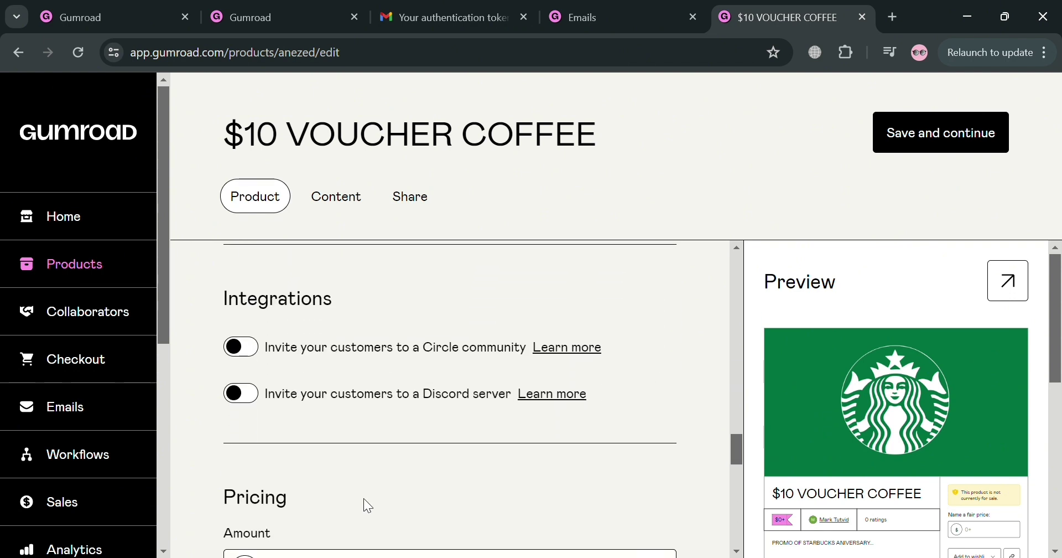
scroll(365, 504, "down", 4)
scroll(531, 497, "down", 2)
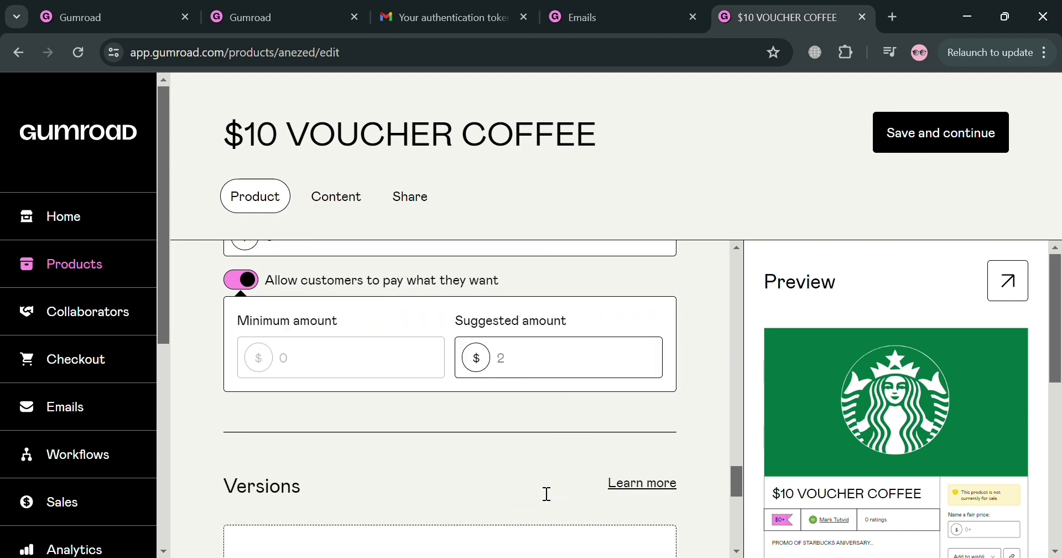
scroll(536, 487, "down", 8)
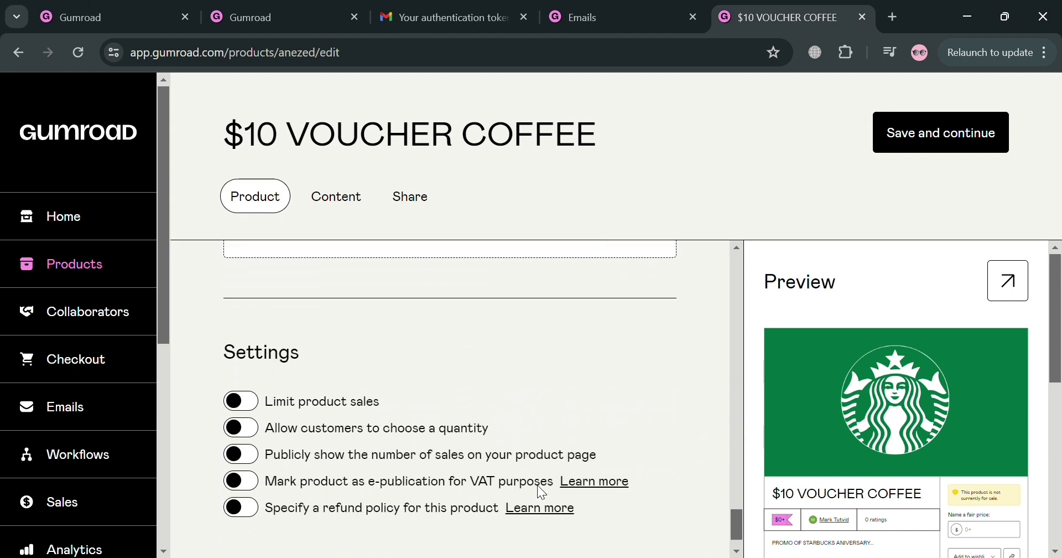
scroll(542, 492, "down", 1)
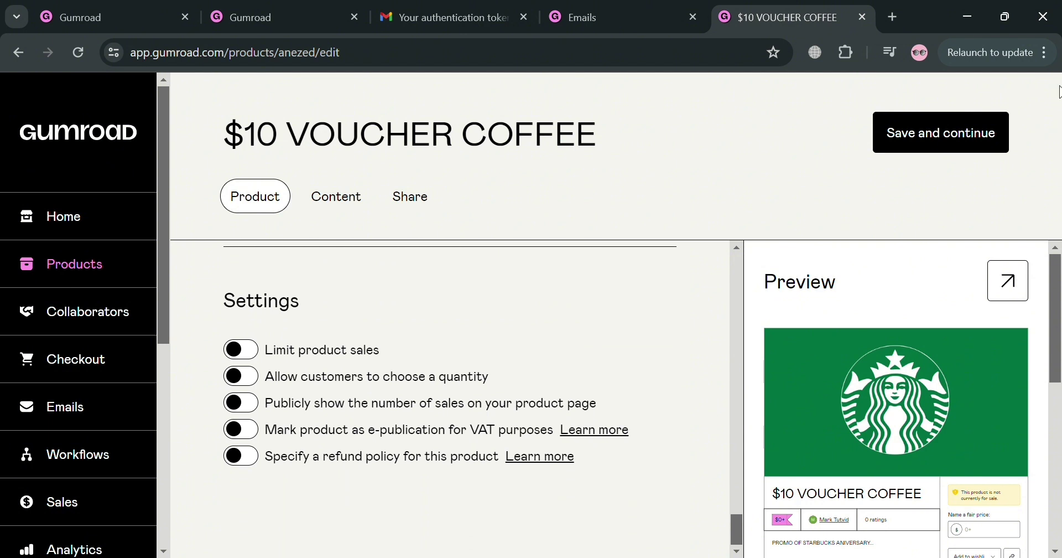
left_click(970, 149)
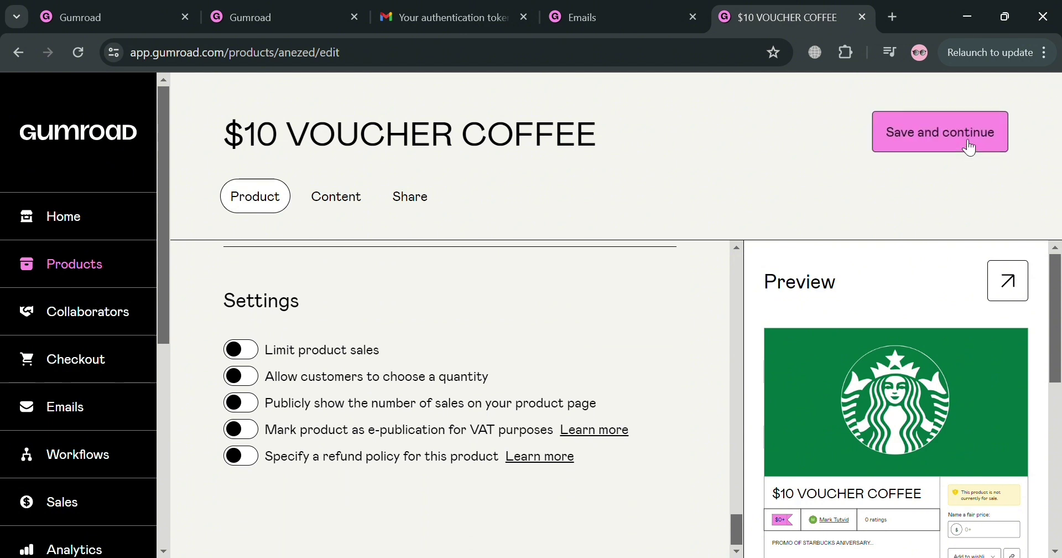
Fill the product content with the "Dear [Subscriber]," letter announcing the complimentary Starbucks voucher, ending at "something to suit every palate.".
left_click(310, 211)
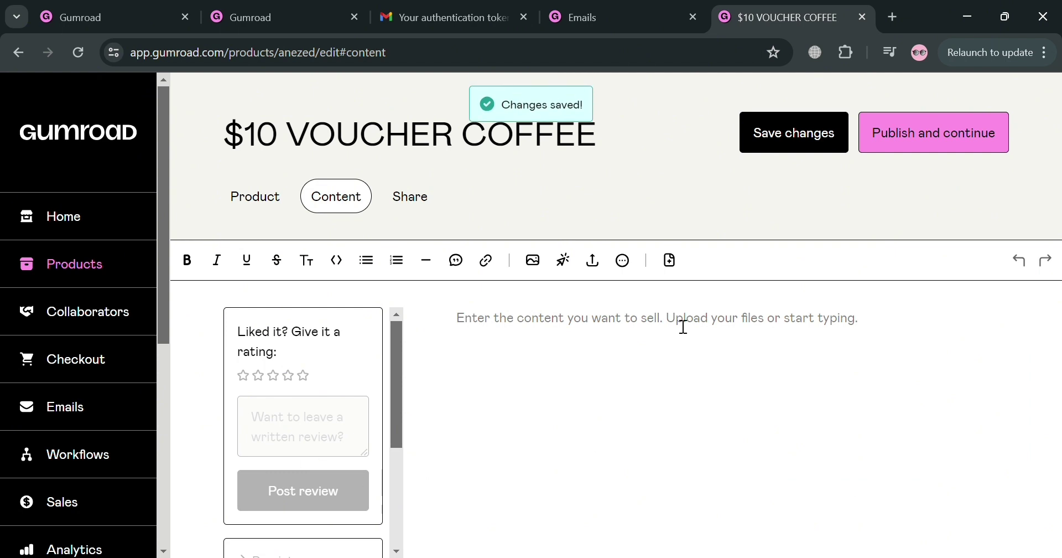
type("Dear [Subscriber], Are you in need of a midweek pick-me-up? We've got just the thing to add a little extra pep to your step! We're thrilled to announce an exclusive offer for our loyal subscribers: a complimentary Starbucks voucher to brighten your day and tantalize your taste buds. Whether you're craving a creamy latte, a refreshing Frappuccino, or a cozy cup of tea, Starbucks has something to suit every palate.")
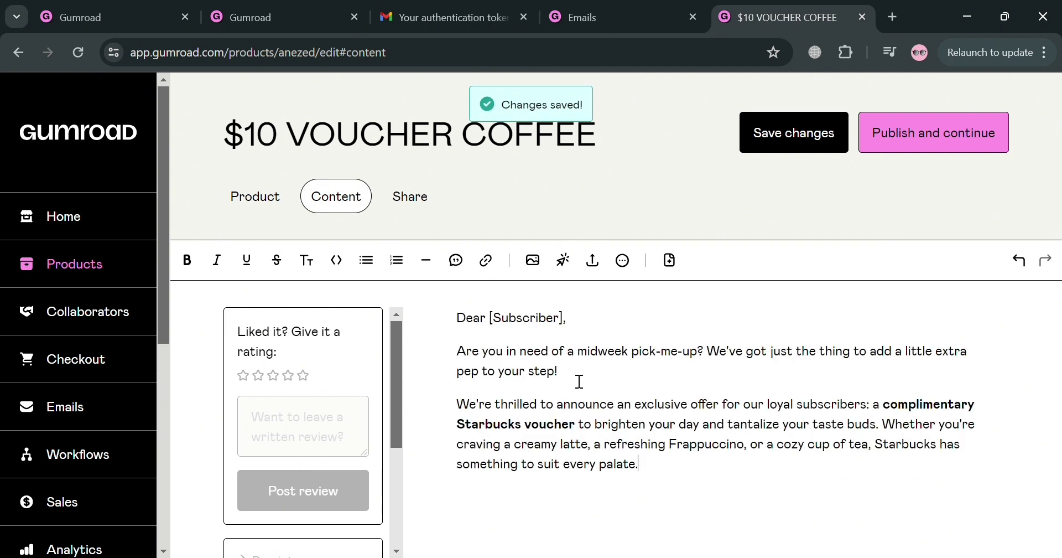
Replace the "[Subscriber]" placeholder in the letter's greeting with "Coffee Enthusiasts".
left_click(576, 333)
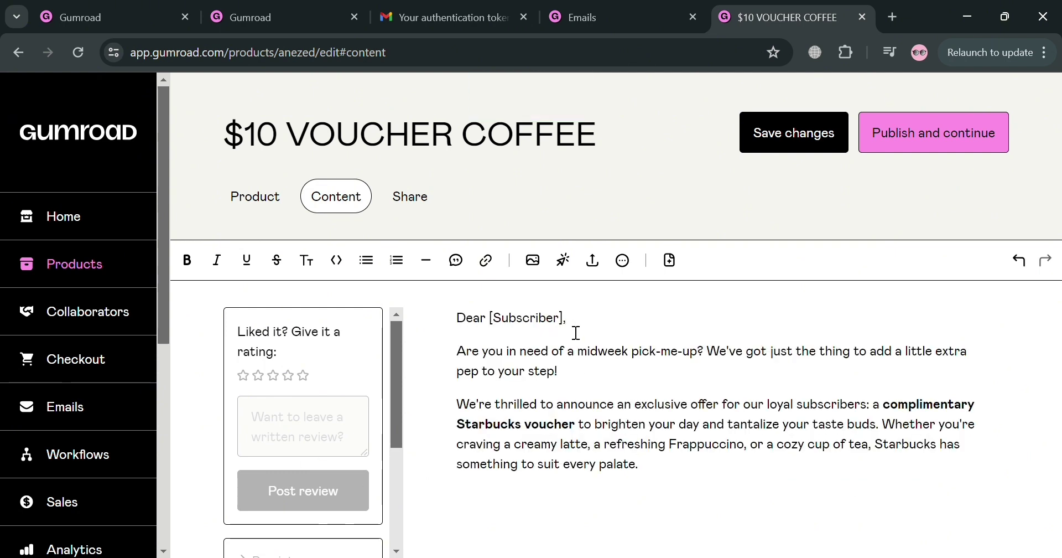
key("BackSpace")
key("BackSpace")
key("BackSpace")
key("BackSpace")
key("BackSpace")
key("BackSpace")
key("BackSpace")
key("BackSpace")
key("BackSpace")
key("BackSpace")
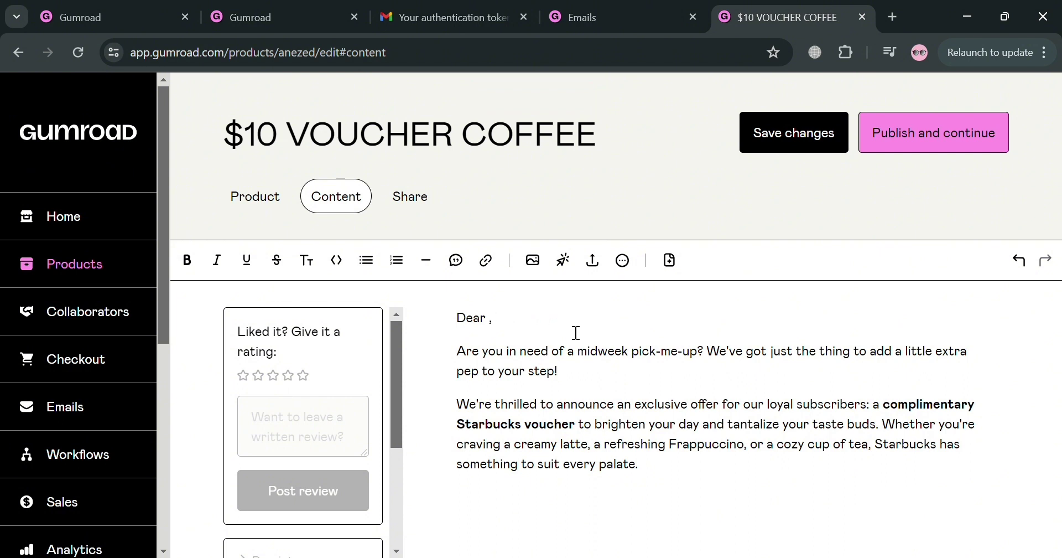
type("Coffee En")
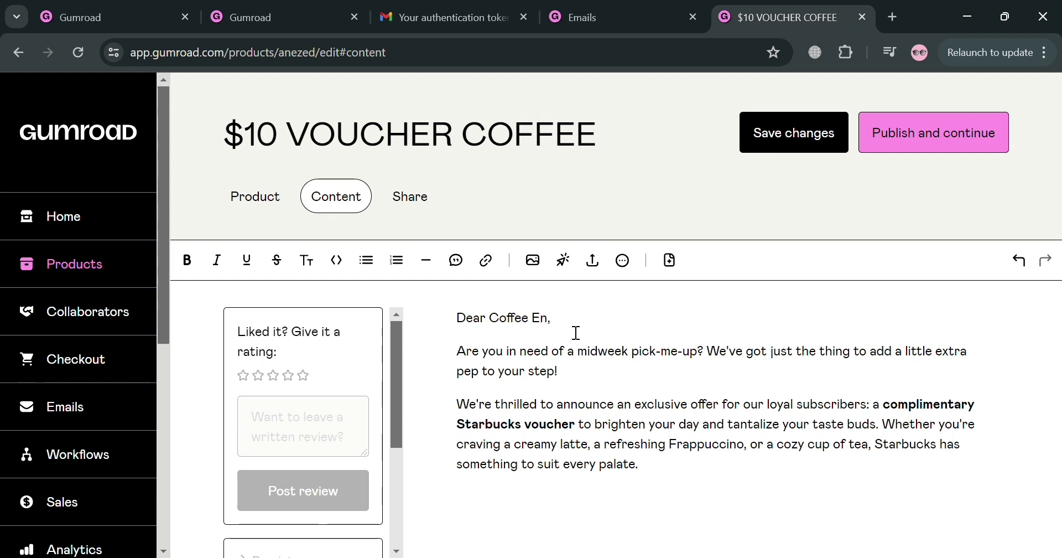
type("thusiasts")
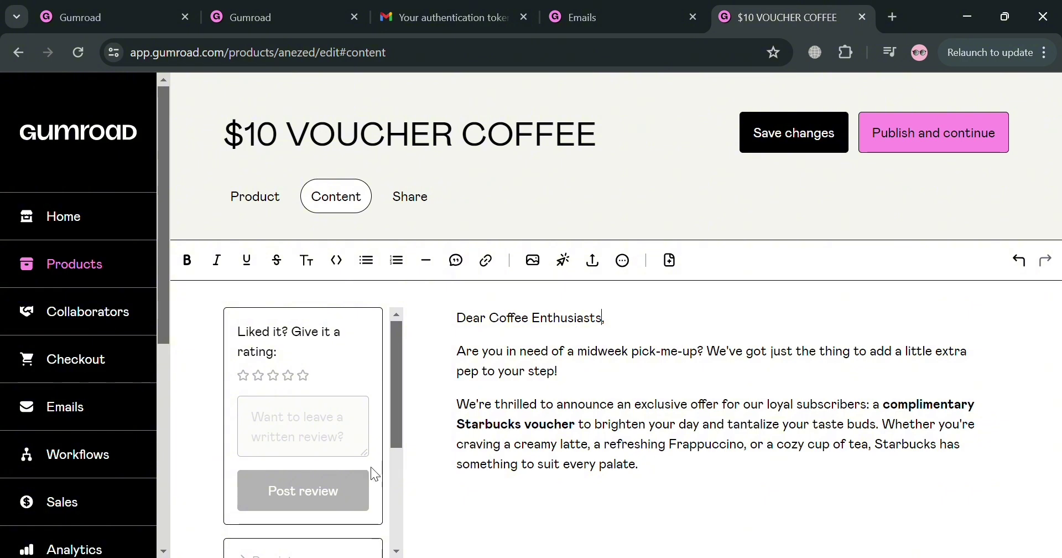
Make "Coffee Enthusiasts," bold in the greeting and publish the product.
scroll(356, 415, "down", 1)
scroll(379, 403, "up", 1)
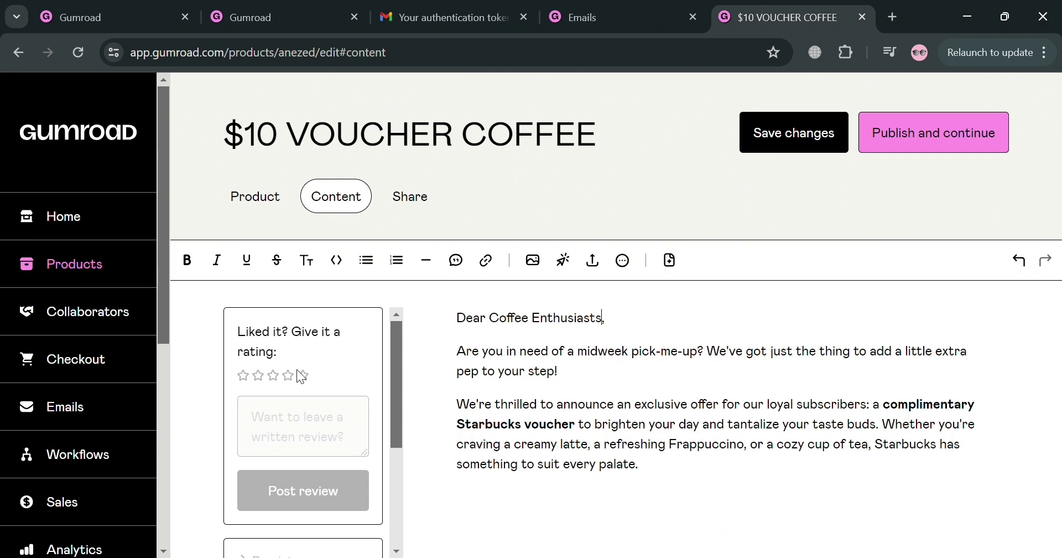
scroll(329, 457, "down", 3)
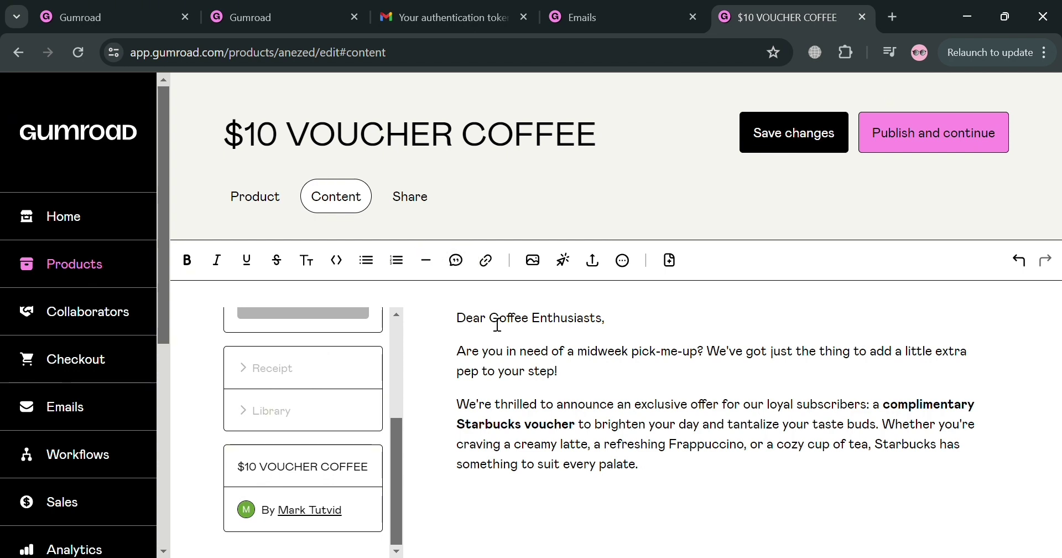
left_click_drag(492, 324, 615, 318)
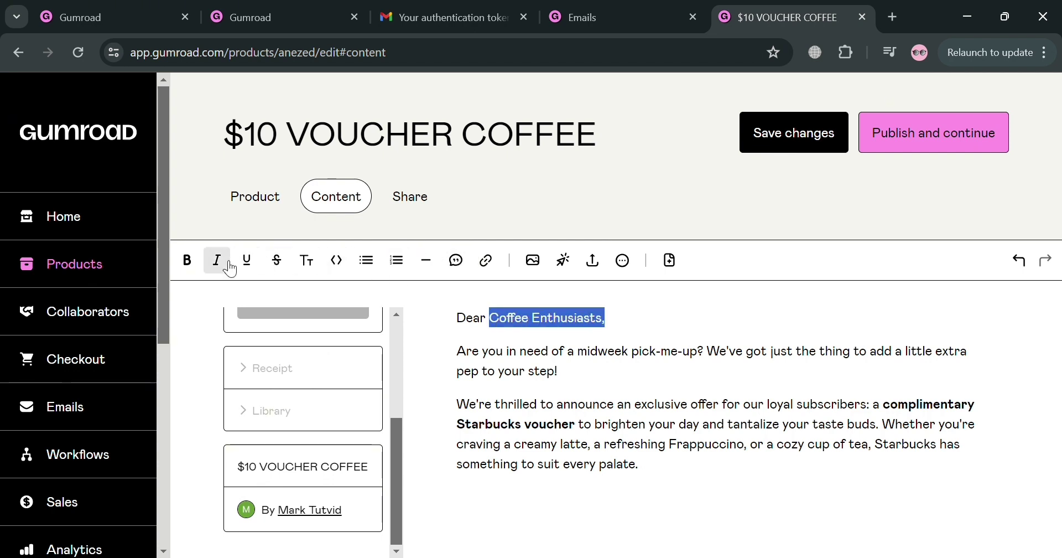
left_click(185, 264)
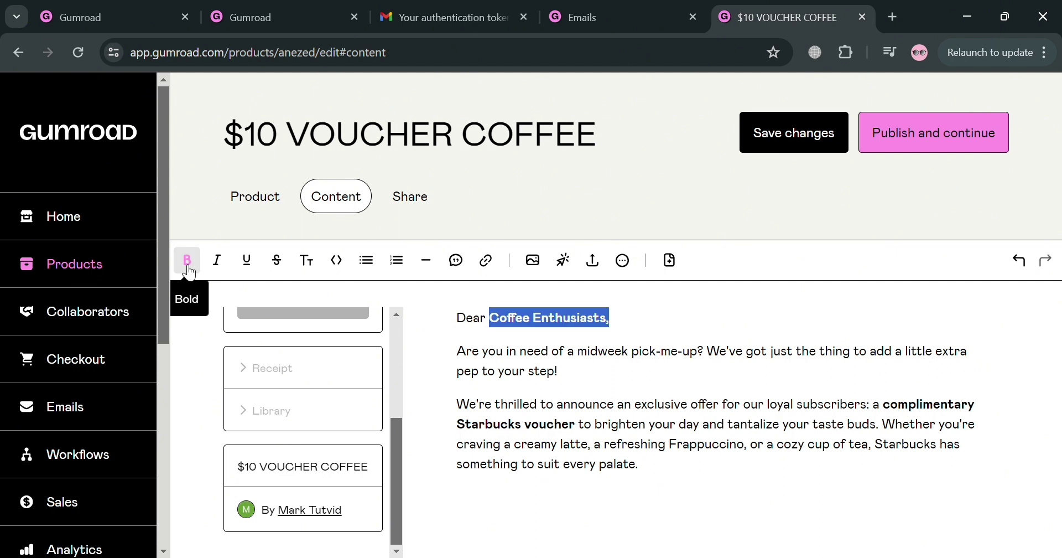
left_click(750, 298)
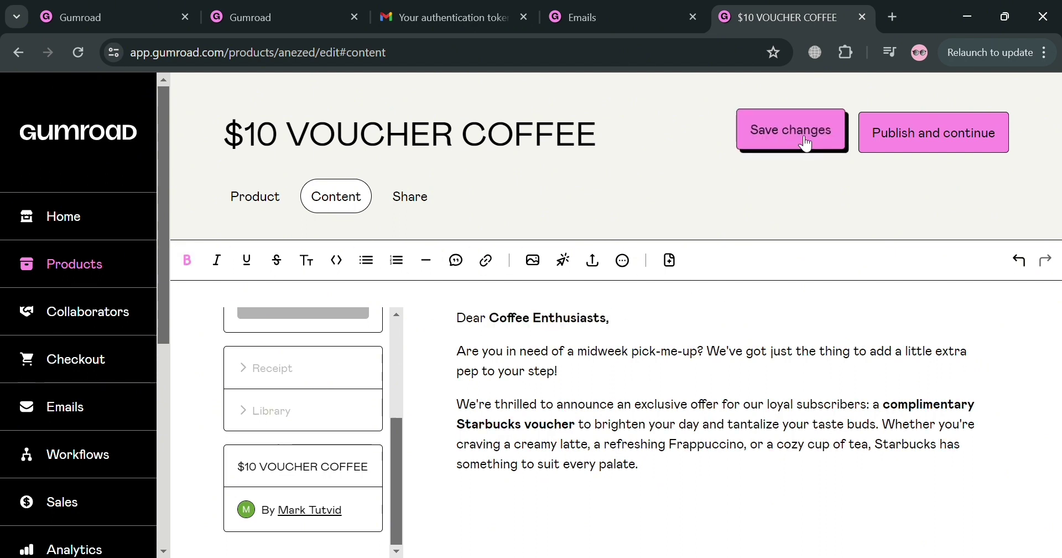
left_click(877, 147)
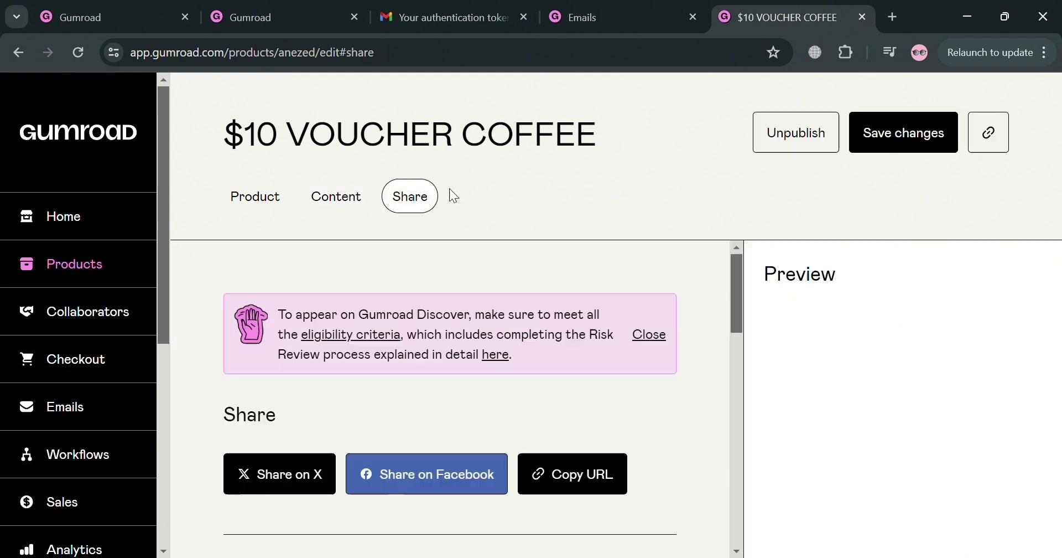
Examine the product's sharing, profile and Gumroad Discover options along with its small preview.
scroll(509, 388, "down", 4)
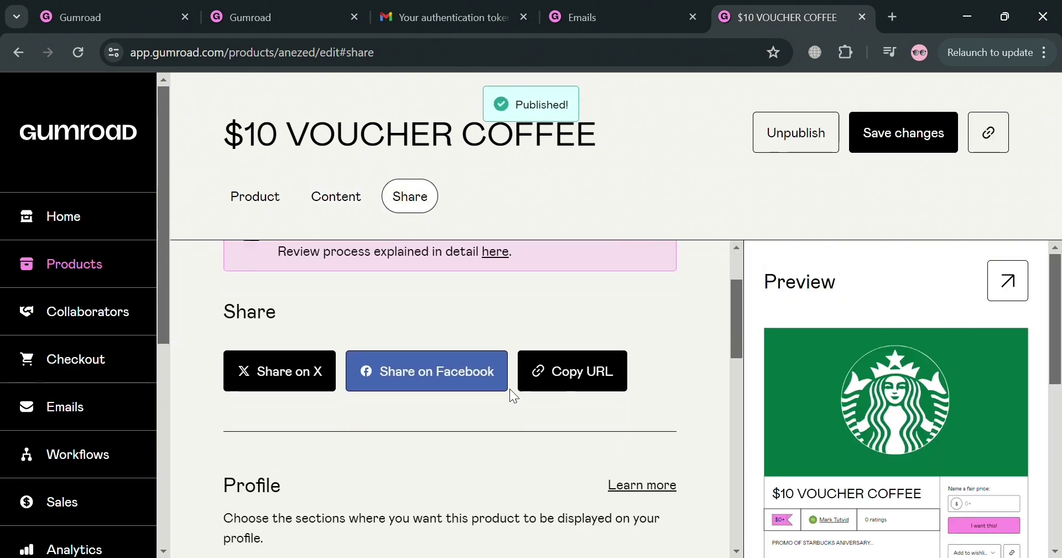
scroll(509, 388, "up", 3)
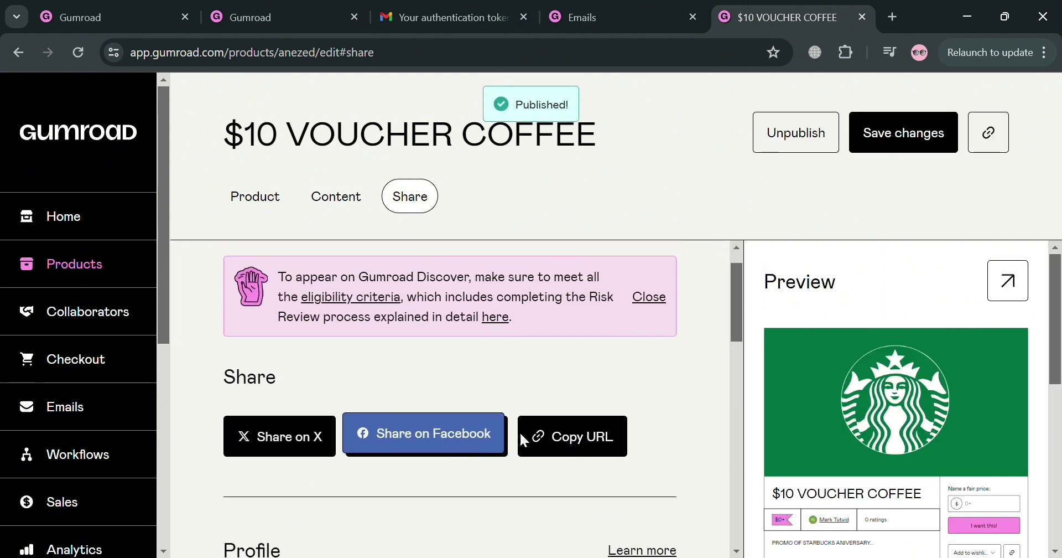
scroll(683, 388, "down", 3)
scroll(683, 387, "down", 4)
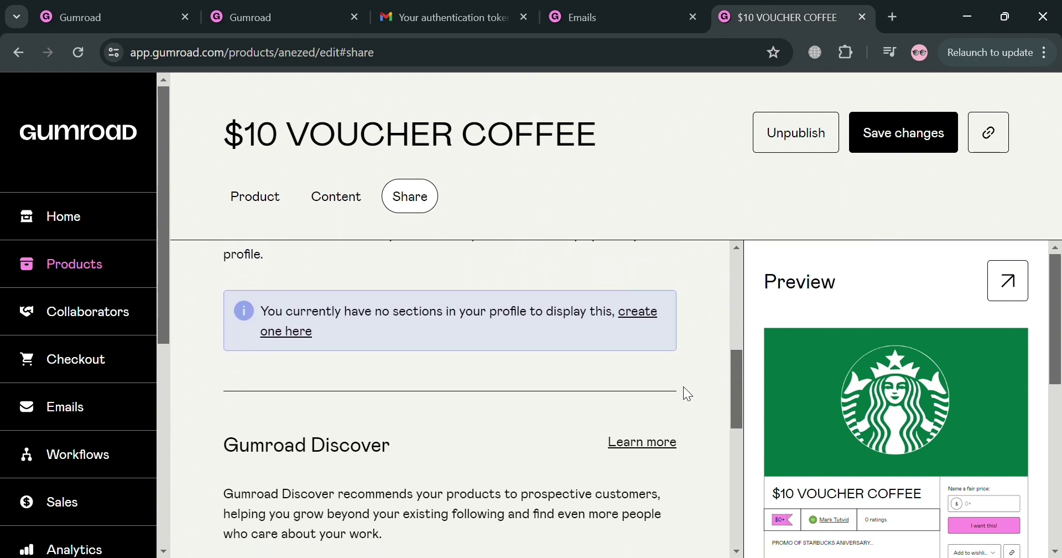
scroll(683, 387, "down", 4)
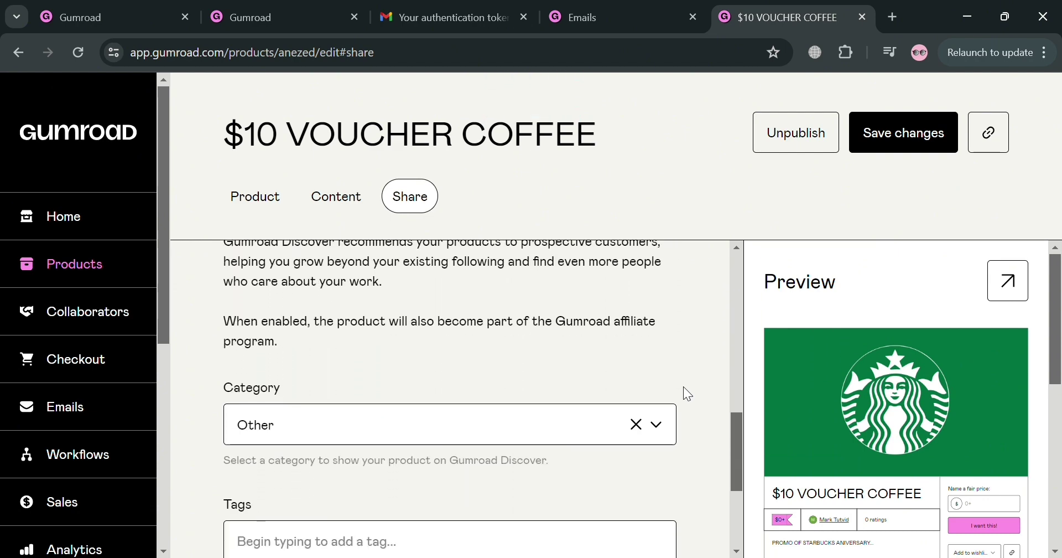
scroll(685, 393, "up", 12)
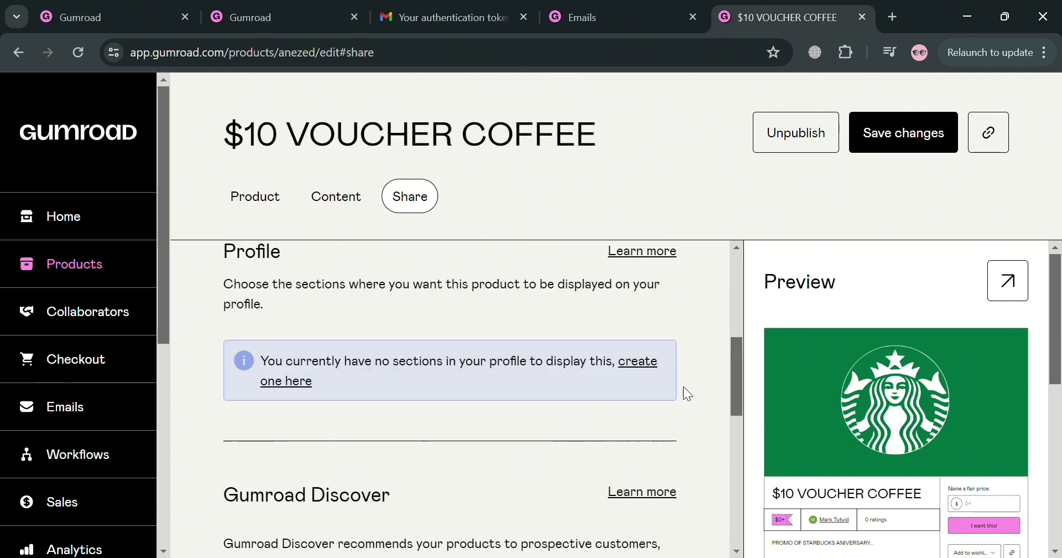
scroll(902, 338, "down", 1)
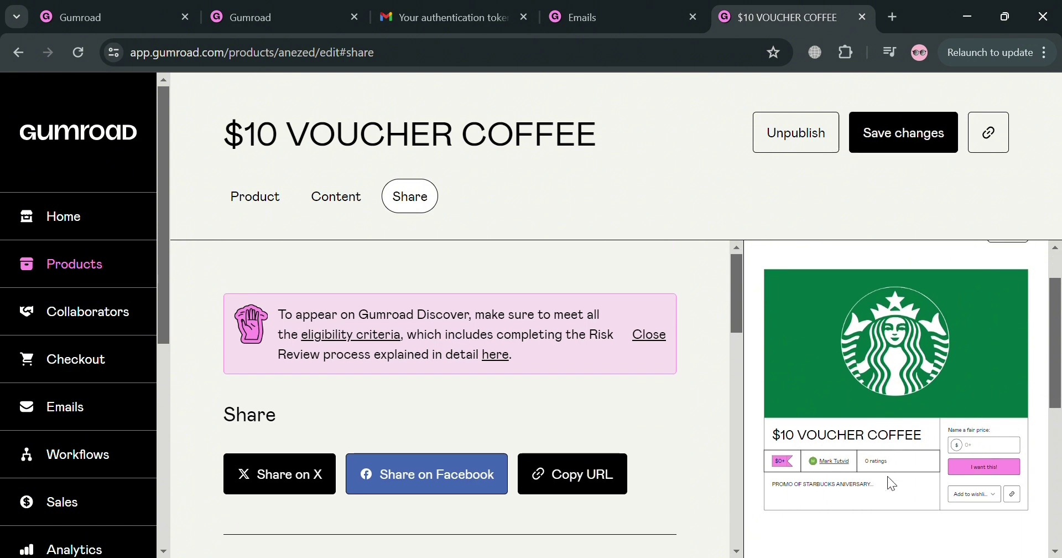
scroll(913, 498, "up", 1)
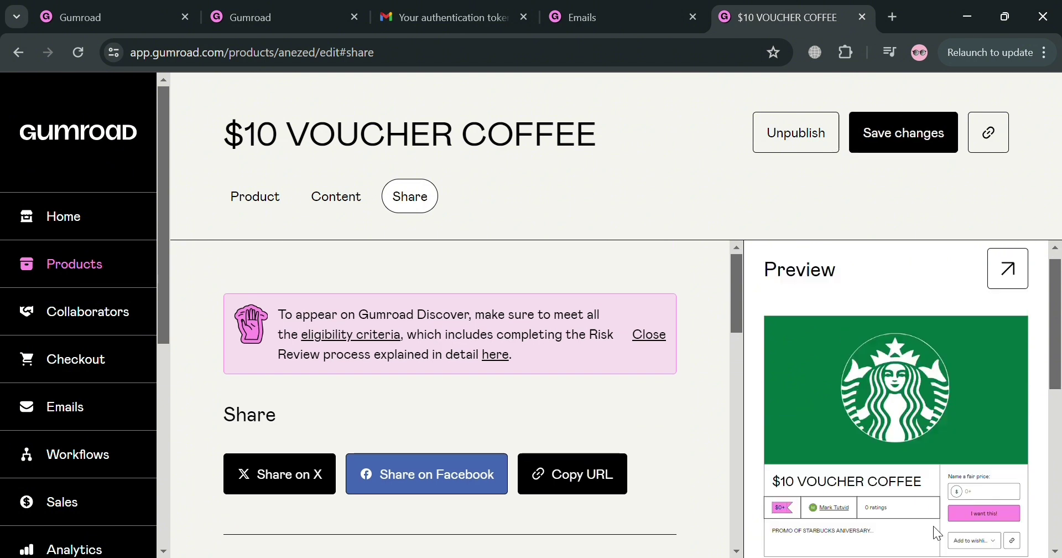
Open the full product page preview and review its cover, description, price and purchase options.
left_click(1015, 283)
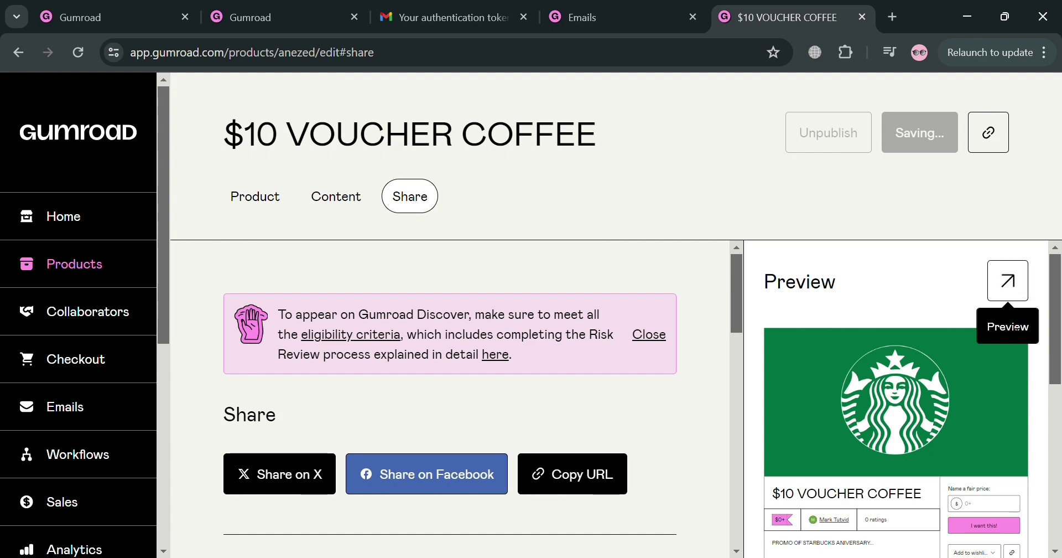
scroll(492, 337, "down", 6)
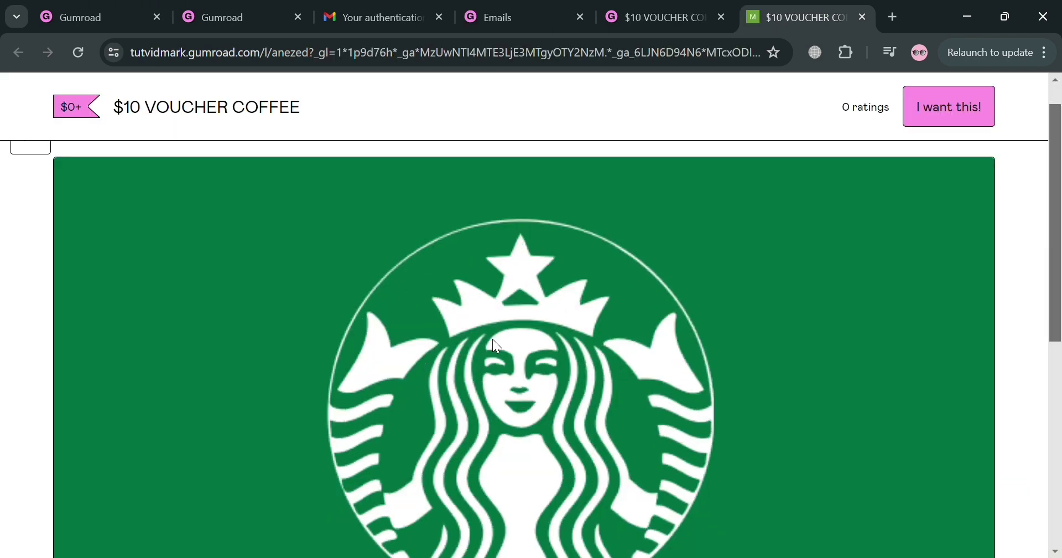
scroll(492, 339, "up", 3)
scroll(492, 338, "down", 3)
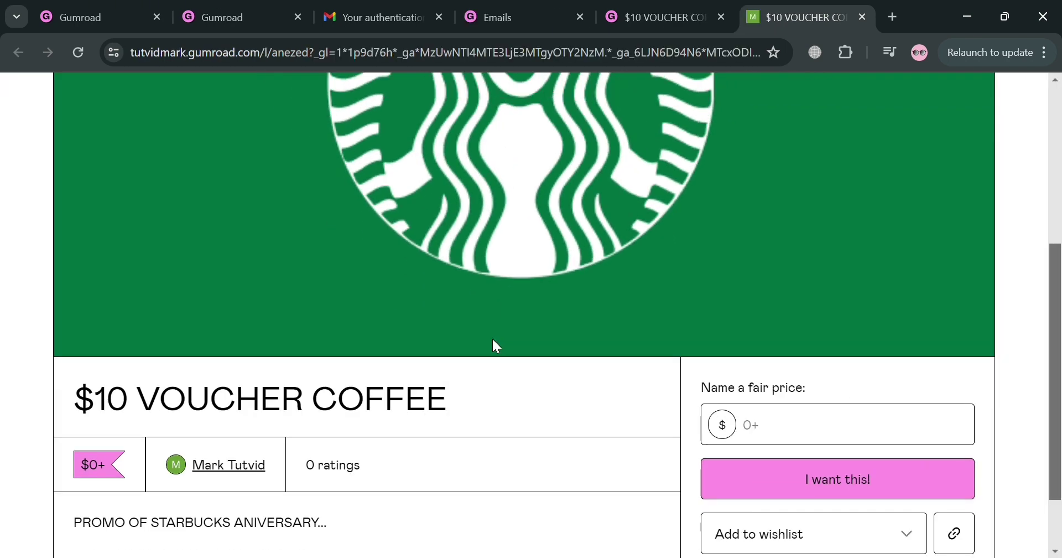
scroll(493, 339, "down", 1)
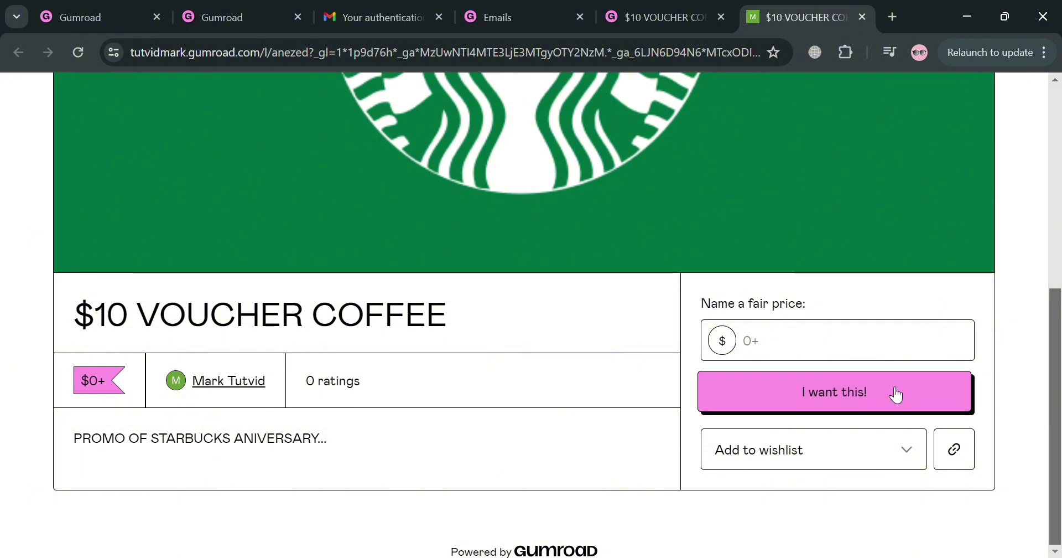
Return to the product editing page and open the Collaborators section.
left_click(632, 13)
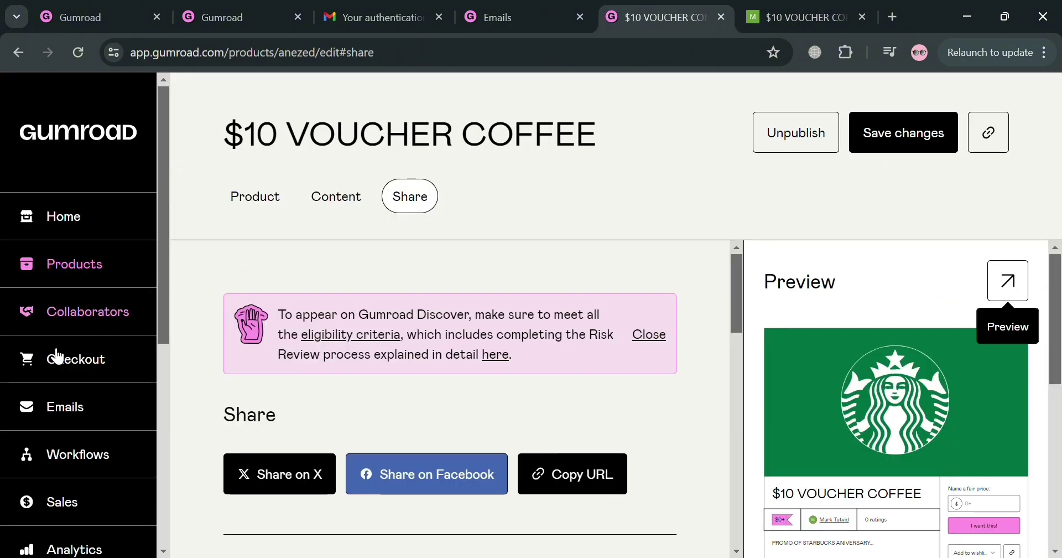
left_click(62, 316)
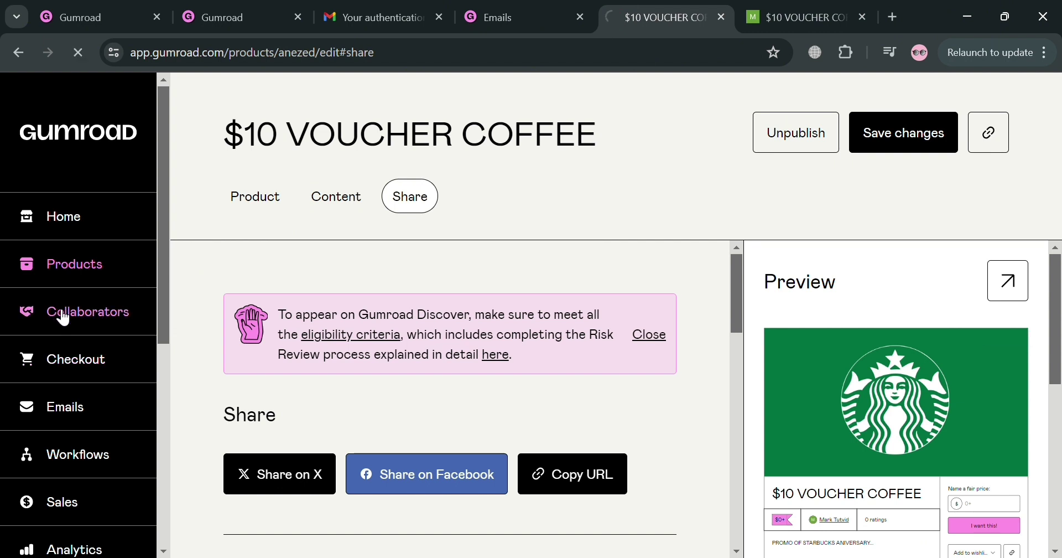